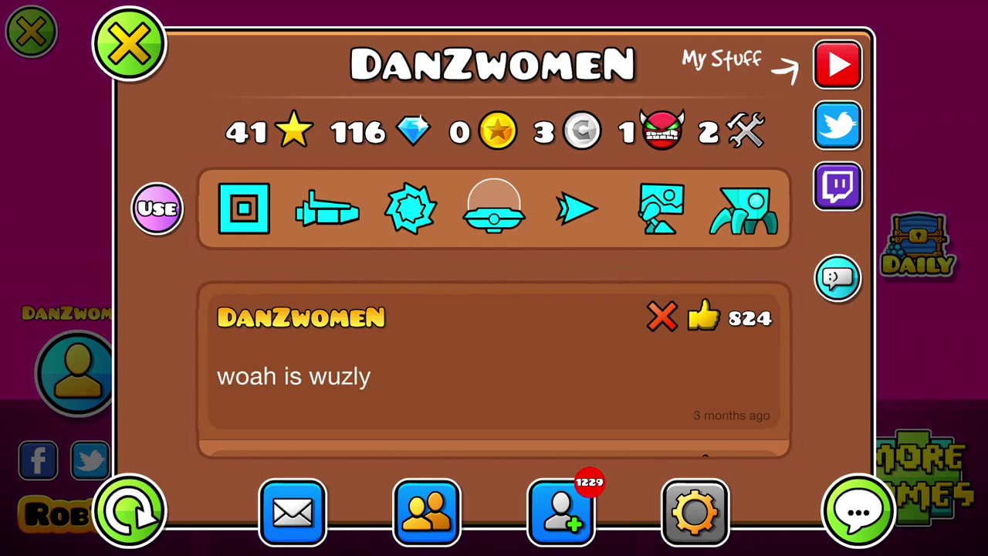
# Step: Leave the profile and open the published level Gamering from the online levels list
pyautogui.press('Escape')
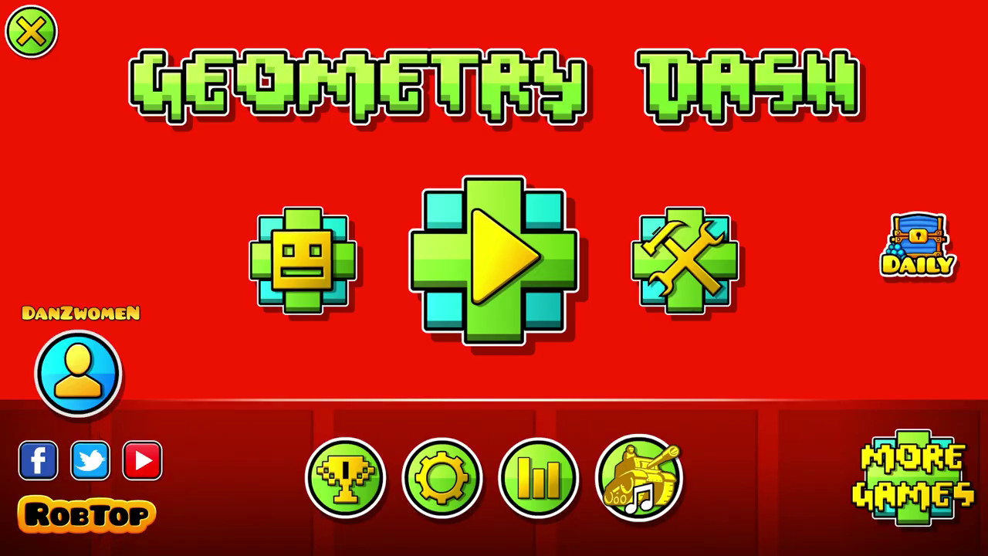
pyautogui.click(664, 266)
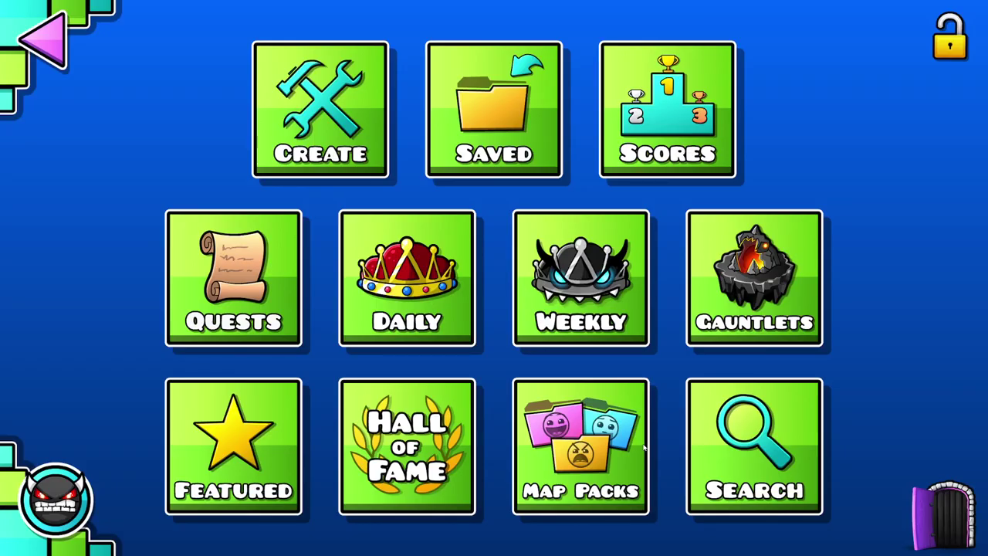
pyautogui.click(371, 135)
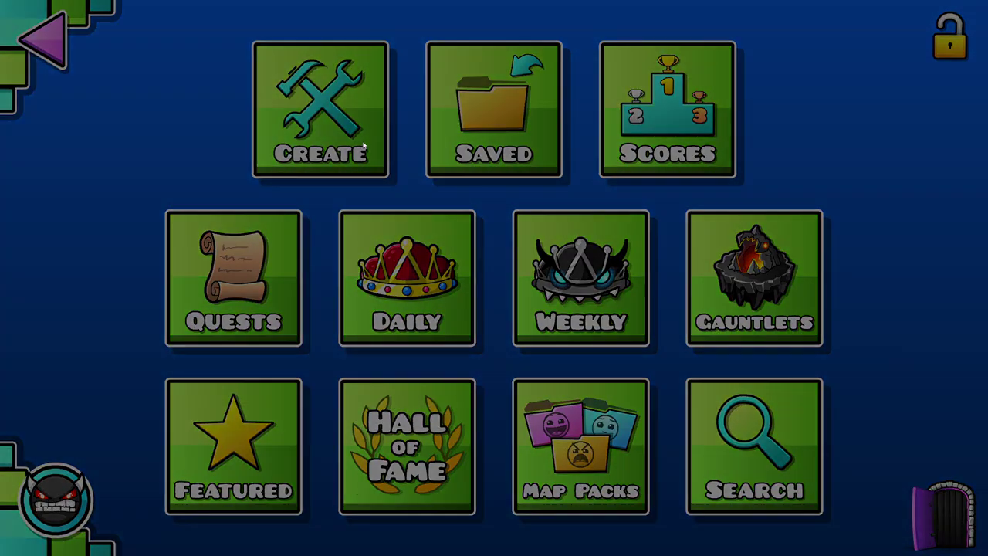
pyautogui.click(54, 501)
pyautogui.click(763, 185)
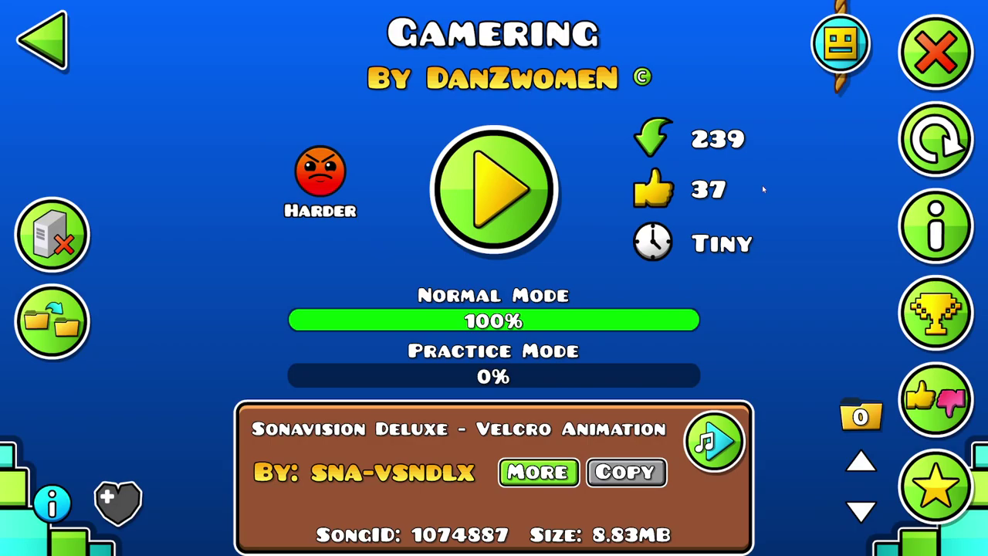
# Step: Play the Gamering level through its opening cube section and pause it partway
pyautogui.click(494, 189)
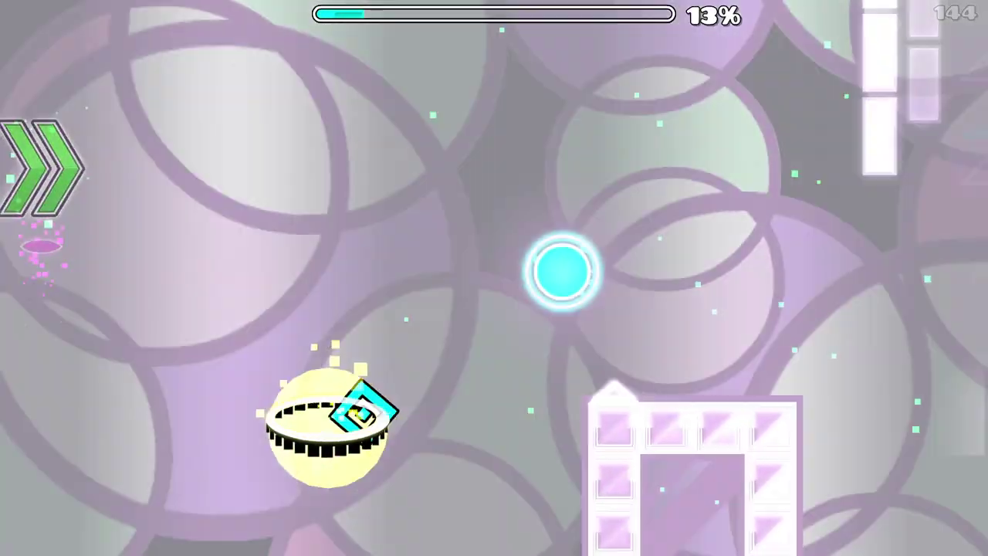
pyautogui.press('space')
pyautogui.press('space')
pyautogui.press('space')
pyautogui.press('space')
pyautogui.press('space')
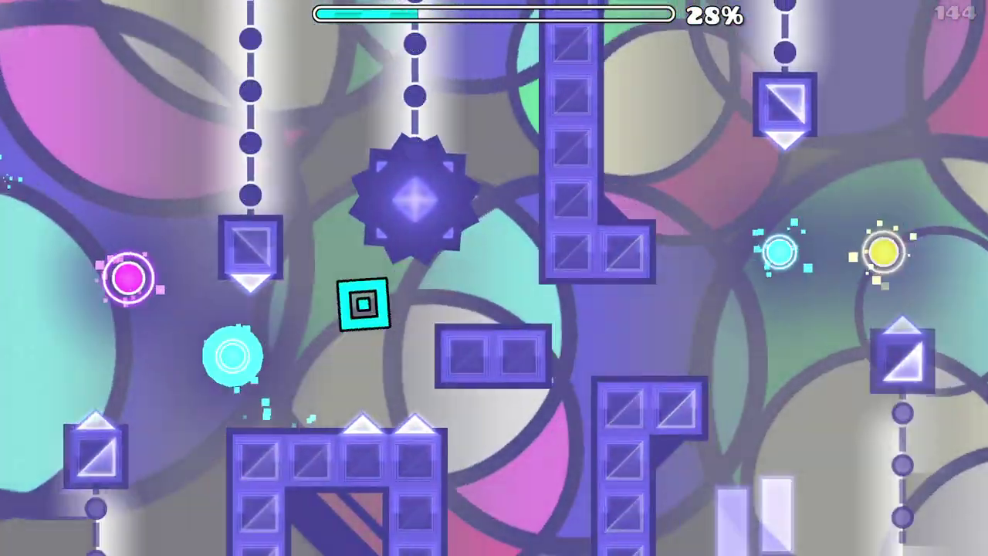
pyautogui.press('space')
pyautogui.press('space')
pyautogui.press('space')
pyautogui.press('Escape')
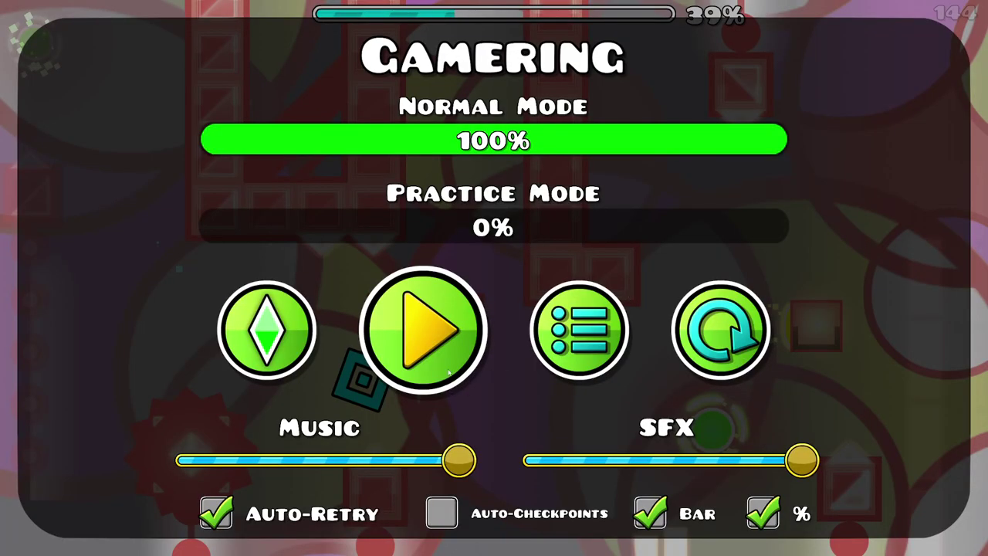
# Step: Restart Gamering, play it through the cube section into the ship section, and exit the level
pyautogui.click(697, 329)
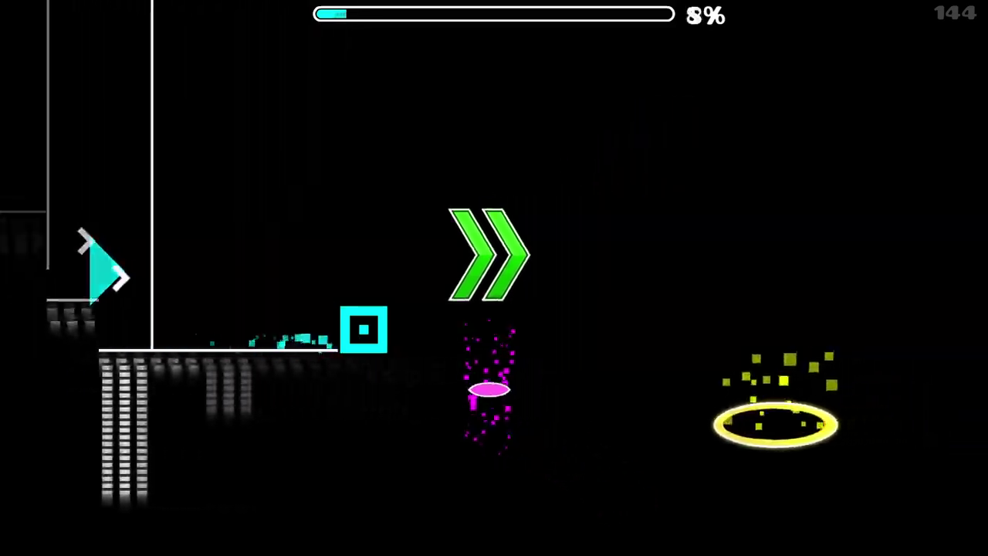
pyautogui.press('space')
pyautogui.press('space')
pyautogui.press('space')
pyautogui.press('space')
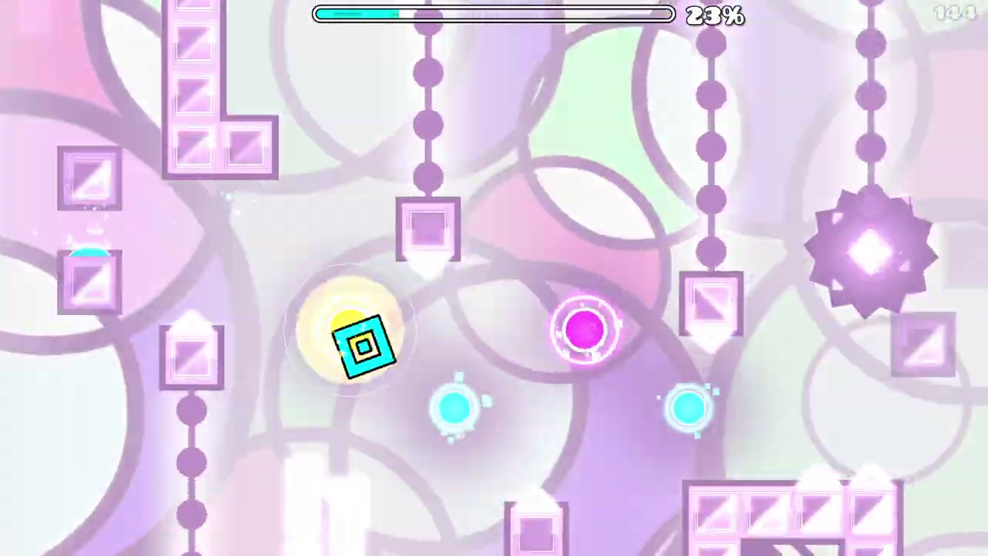
pyautogui.press('space')
pyautogui.press('space')
pyautogui.press('space')
pyautogui.press('space')
pyautogui.press('space')
pyautogui.press('space')
pyautogui.press('space')
pyautogui.press('space')
pyautogui.press('space')
pyautogui.press('space')
pyautogui.press('space')
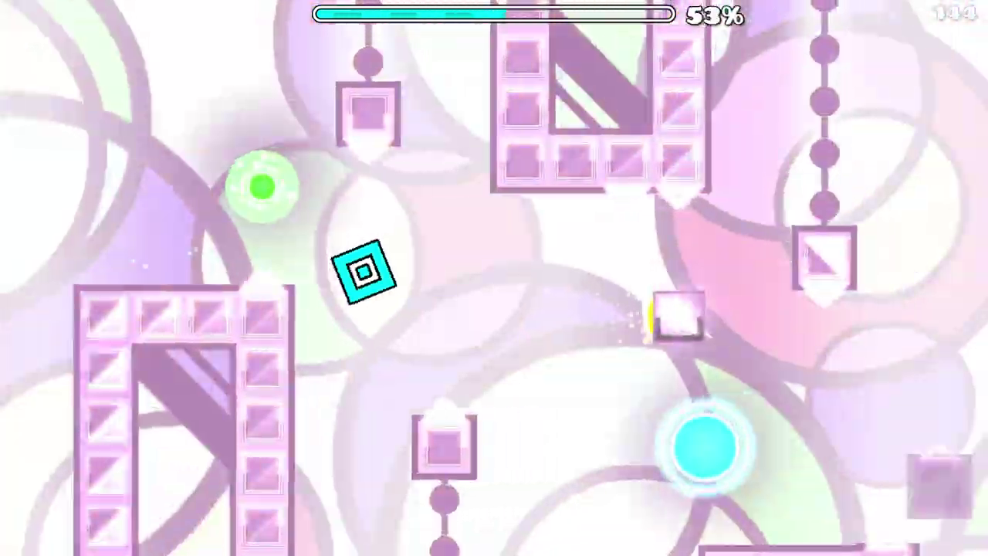
pyautogui.press('space')
pyautogui.press('space')
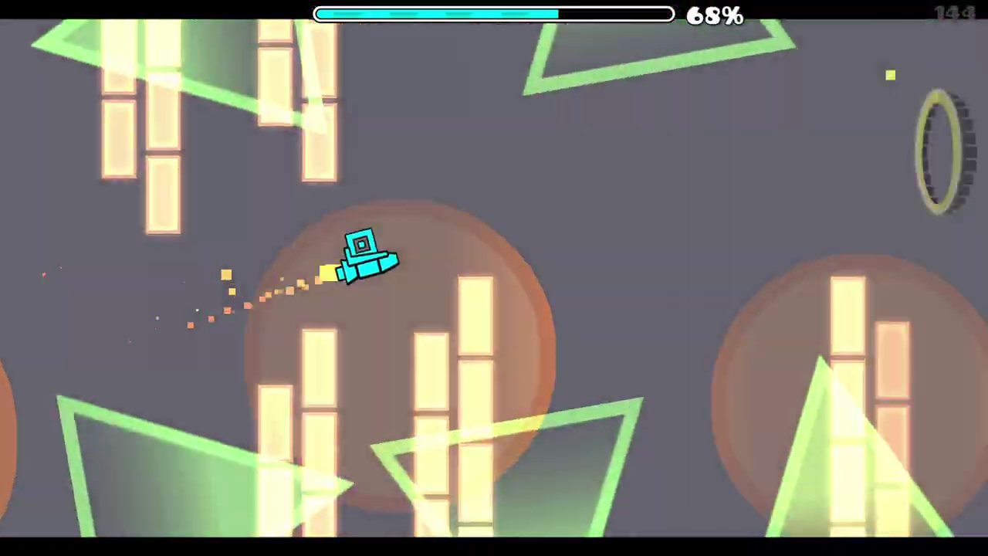
pyautogui.press('Escape')
pyautogui.click(534, 346)
# Step: Make an editable copy of the Gamering level and open the copy in the editor
pyautogui.click(932, 137)
pyautogui.click(554, 346)
pyautogui.click(375, 319)
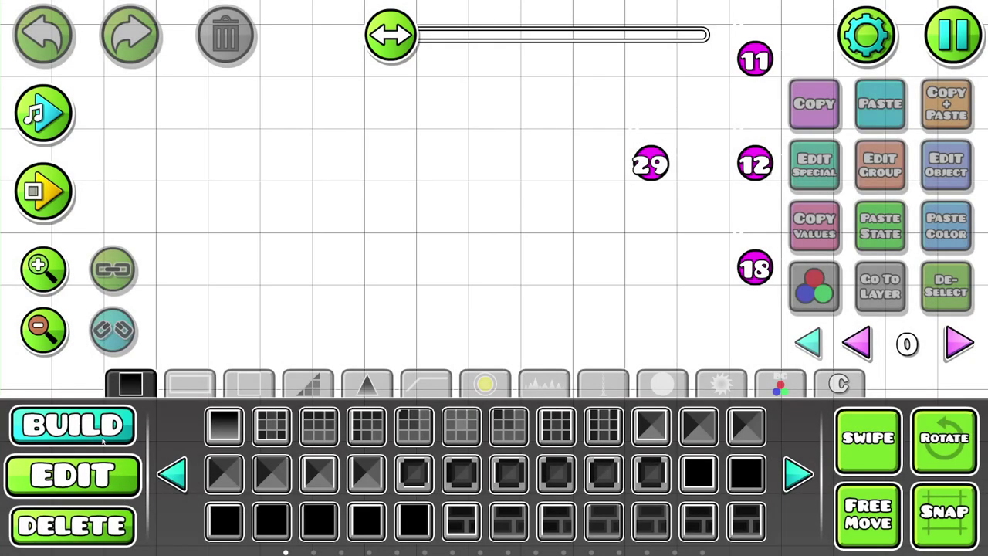
# Step: Show all editor layers and examine how the level's blocks, orbs and hanging obstacles are laid out
pyautogui.click(46, 328)
pyautogui.click(52, 330)
pyautogui.click(56, 329)
pyautogui.click(56, 329)
pyautogui.moveTo(503, 201); pyautogui.dragTo(523, 327)
pyautogui.click(857, 342)
pyautogui.moveTo(677, 263); pyautogui.dragTo(533, 319)
pyautogui.click(58, 269)
pyautogui.click(59, 269)
pyautogui.click(59, 270)
pyautogui.moveTo(421, 238); pyautogui.dragTo(415, 271)
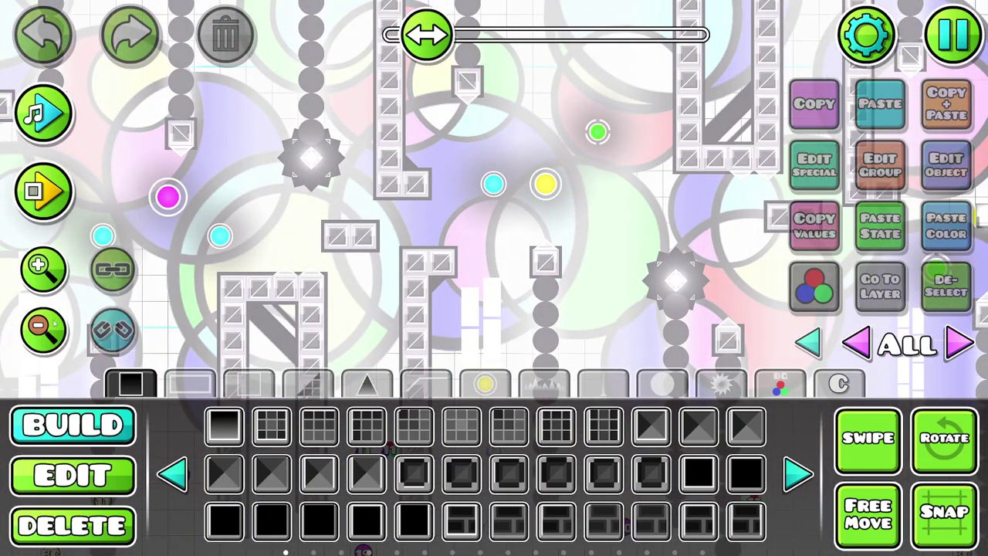
# Step: Examine the background circles up close, plus the overall layout and triggers around the level's start
pyautogui.click(51, 329)
pyautogui.click(51, 330)
pyautogui.moveTo(712, 170); pyautogui.dragTo(523, 150)
pyautogui.click(56, 269)
pyautogui.click(56, 269)
pyautogui.click(56, 269)
pyautogui.click(56, 269)
pyautogui.click(55, 270)
pyautogui.moveTo(465, 253); pyautogui.dragTo(547, 334)
pyautogui.moveTo(483, 212); pyautogui.dragTo(536, 215)
pyautogui.click(34, 336)
pyautogui.click(35, 336)
pyautogui.click(35, 337)
pyautogui.click(35, 337)
pyautogui.click(34, 336)
pyautogui.click(35, 337)
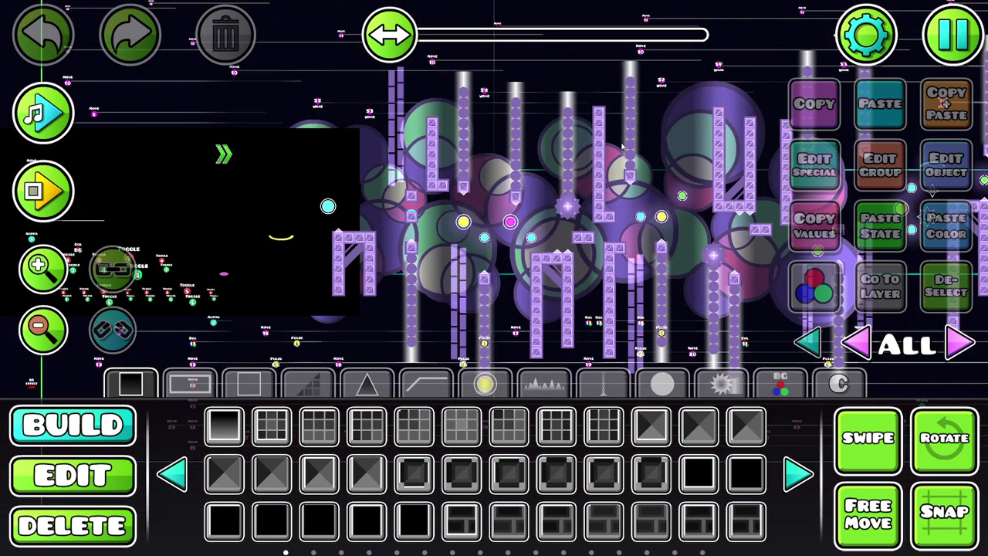
# Step: Exit the copied level's editor and open the My Levels list
pyautogui.click(954, 37)
pyautogui.click(578, 279)
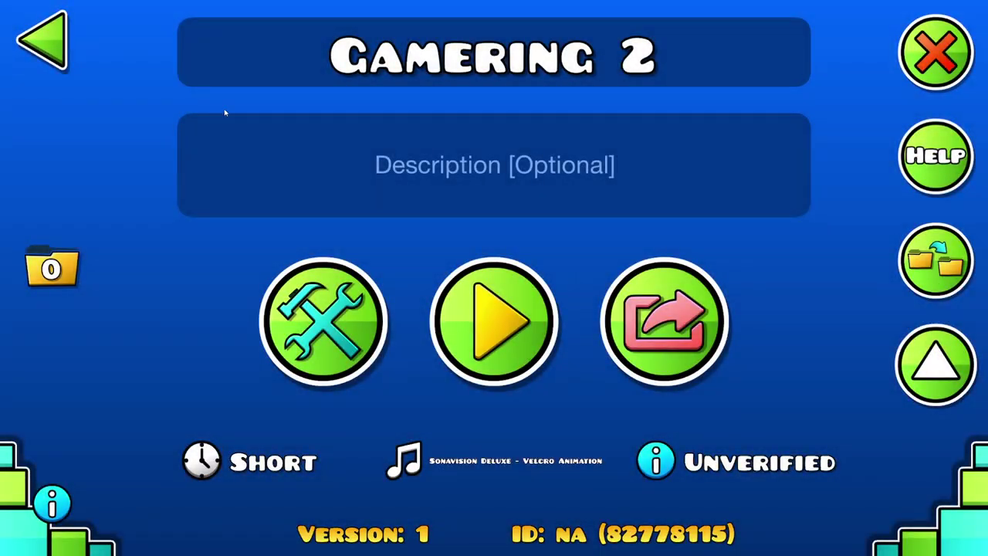
pyautogui.click(63, 25)
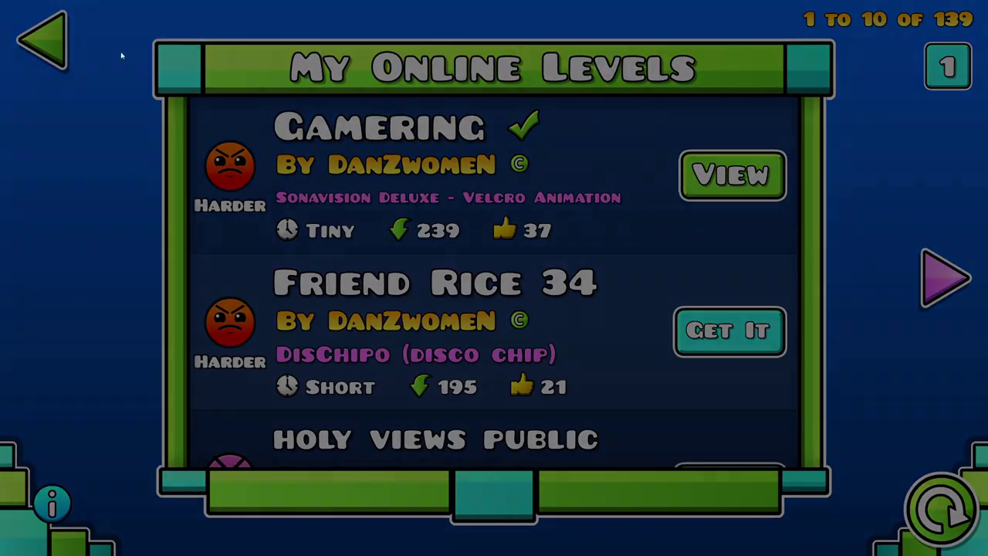
pyautogui.click(322, 108)
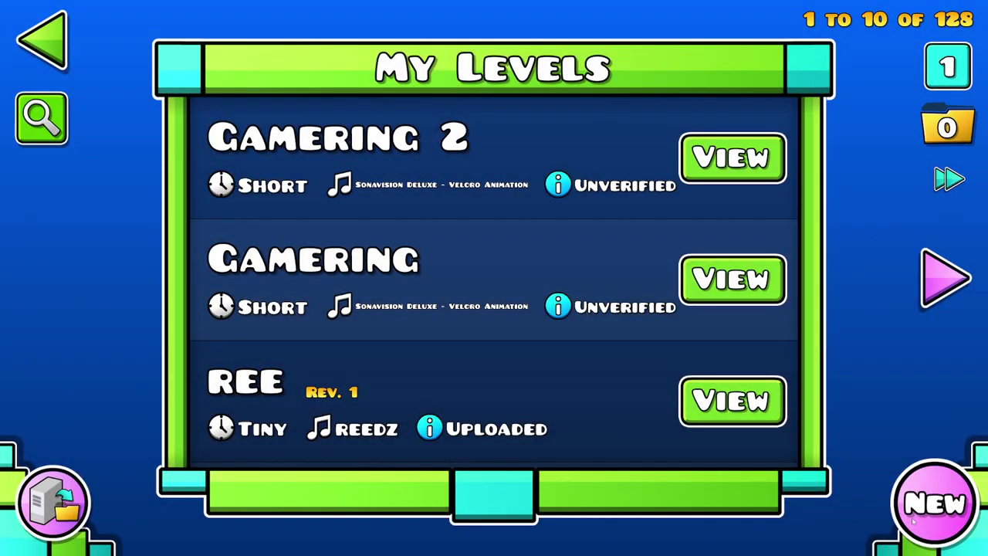
# Step: Create a new level and open it in the editor
pyautogui.click(915, 502)
pyautogui.click(324, 321)
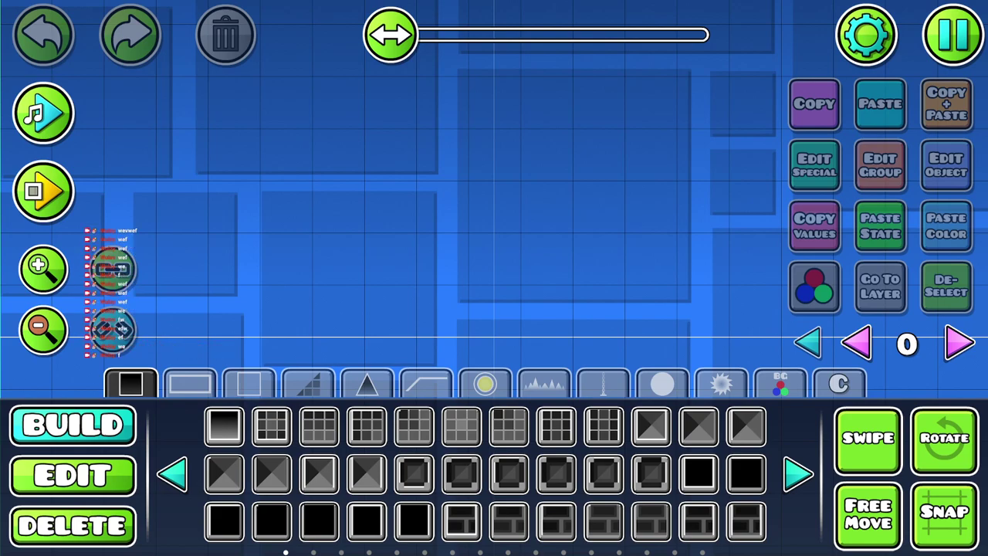
# Step: Turn off the link controls in the editor's options and resume editing
pyautogui.press('Escape')
pyautogui.click(900, 78)
pyautogui.click(216, 374)
pyautogui.press('Escape')
pyautogui.click(494, 132)
pyautogui.moveTo(157, 311); pyautogui.dragTo(179, 307)
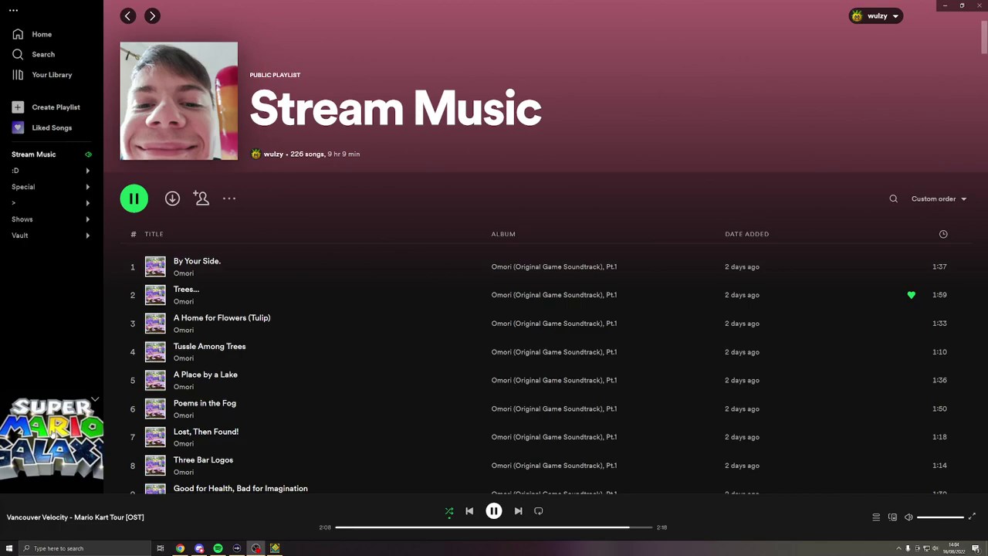
pyautogui.scroll(-3, 452, 368)
pyautogui.scroll(3, 320, 335)
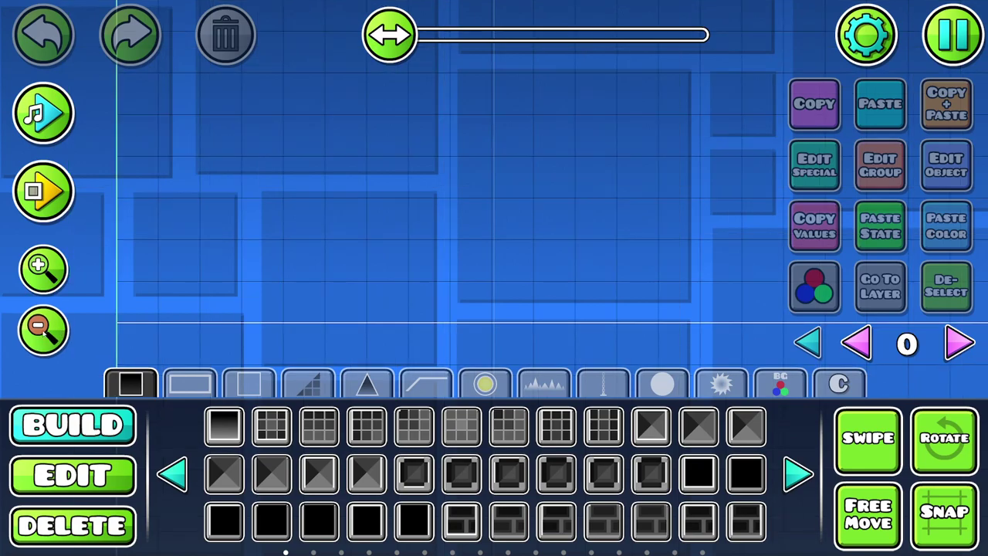
# Step: Place a solid quarter-circle decoration object on the grid above the ground line
pyautogui.click(797, 472)
pyautogui.click(798, 472)
pyautogui.click(185, 472)
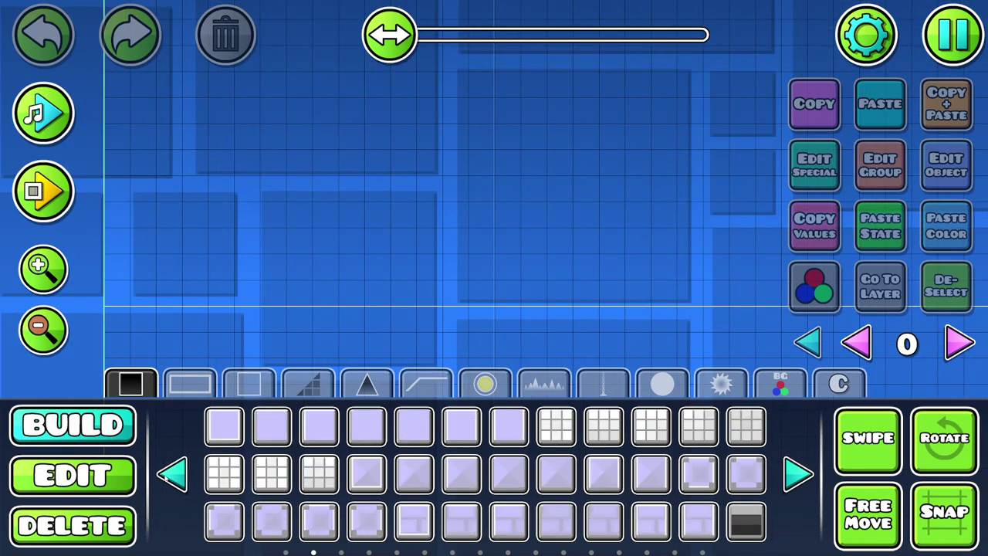
pyautogui.click(606, 384)
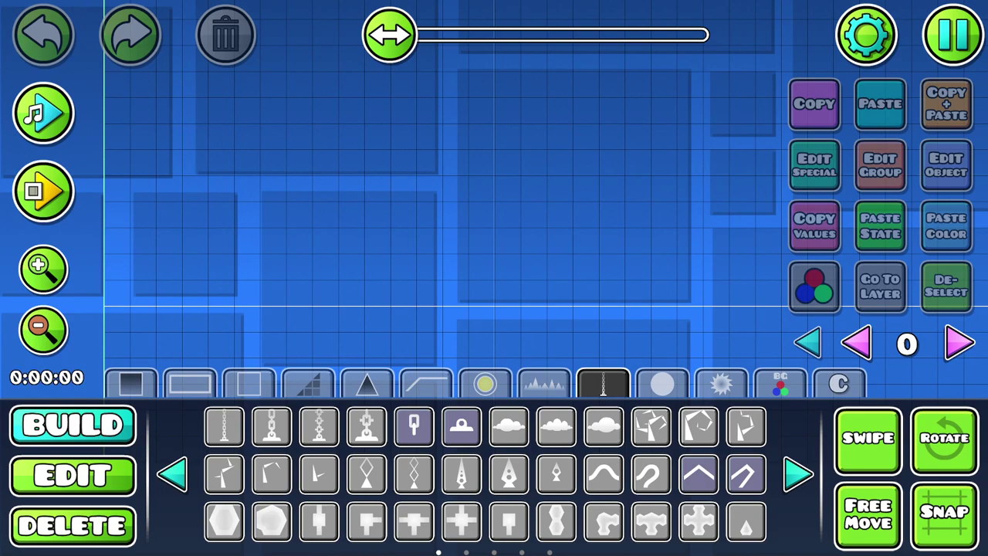
pyautogui.click(797, 472)
pyautogui.click(798, 472)
pyautogui.click(797, 473)
pyautogui.click(798, 472)
pyautogui.click(224, 473)
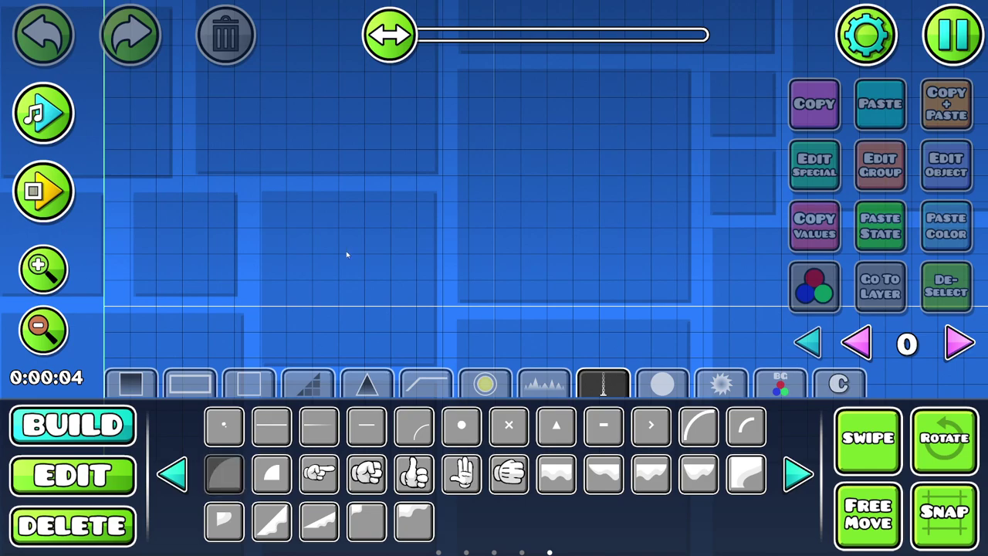
pyautogui.click(351, 224)
# Step: Duplicate and rotate the solid quarter circle to complete a full white circle
pyautogui.press('q')
pyautogui.click(927, 112)
pyautogui.press('d')
pyautogui.press('q')
pyautogui.click(928, 112)
pyautogui.press('w')
pyautogui.press('q')
pyautogui.doubleClick(48, 267)
pyautogui.moveTo(285, 255); pyautogui.dragTo(402, 279)
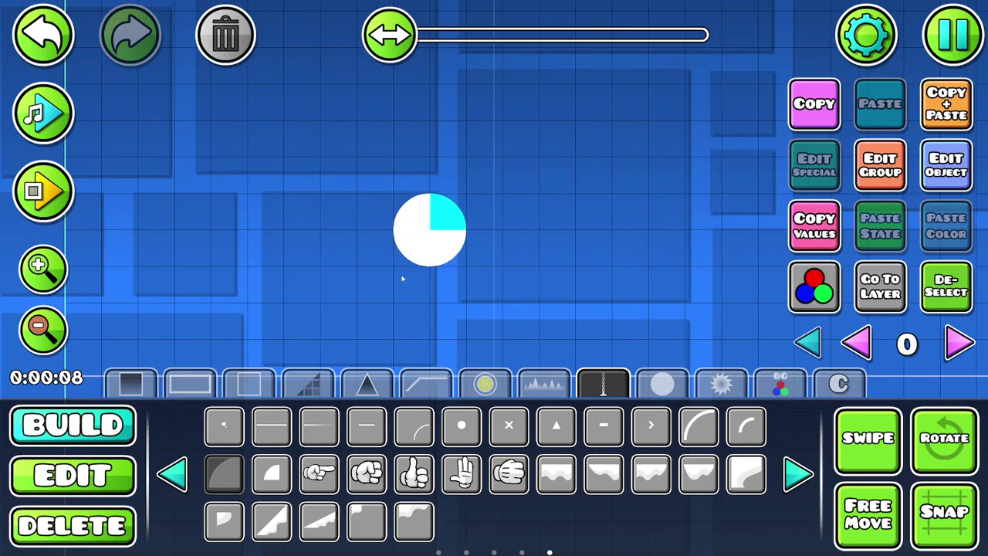
# Step: On editor layer 2, build a ring from thin quarter-circle outlines around the solid circle
pyautogui.click(928, 267)
pyautogui.click(959, 343)
pyautogui.click(959, 344)
pyautogui.click(698, 426)
pyautogui.click(416, 249)
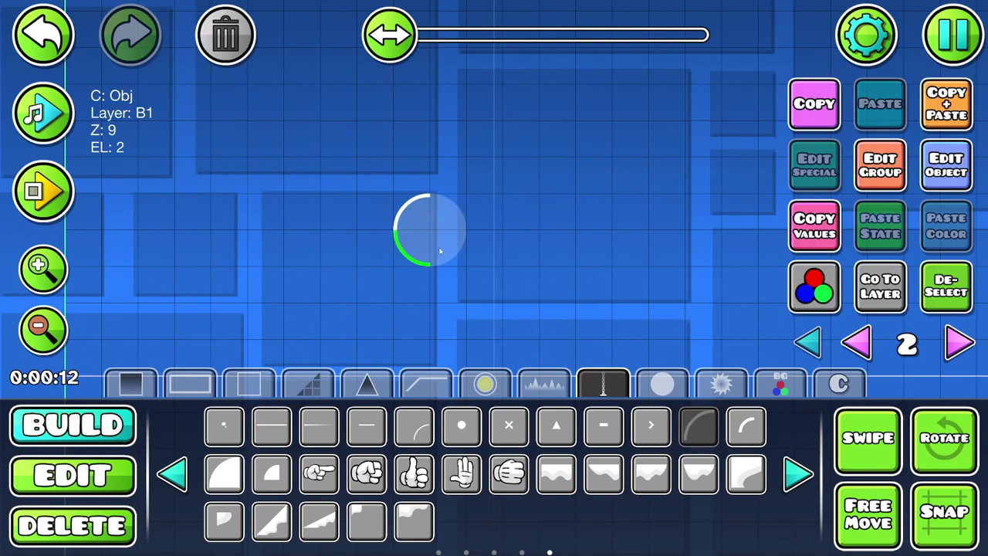
pyautogui.click(454, 219)
# Step: Select the solid circle's four pieces on layer 0 and set Z layer B4 with Dont Fade and Dont Enter
pyautogui.click(857, 343)
pyautogui.click(856, 344)
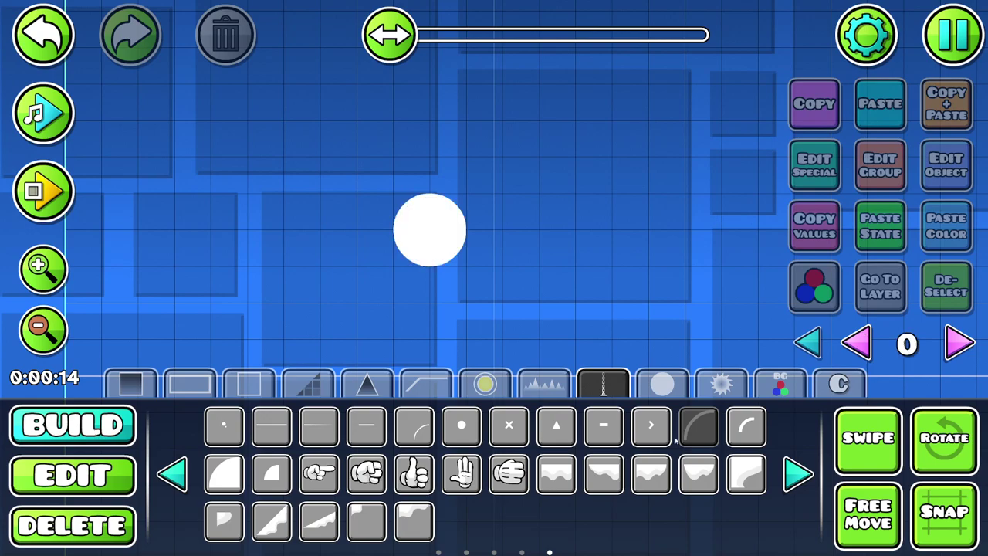
pyautogui.click(73, 474)
pyautogui.click(852, 436)
pyautogui.moveTo(412, 262); pyautogui.dragTo(509, 297)
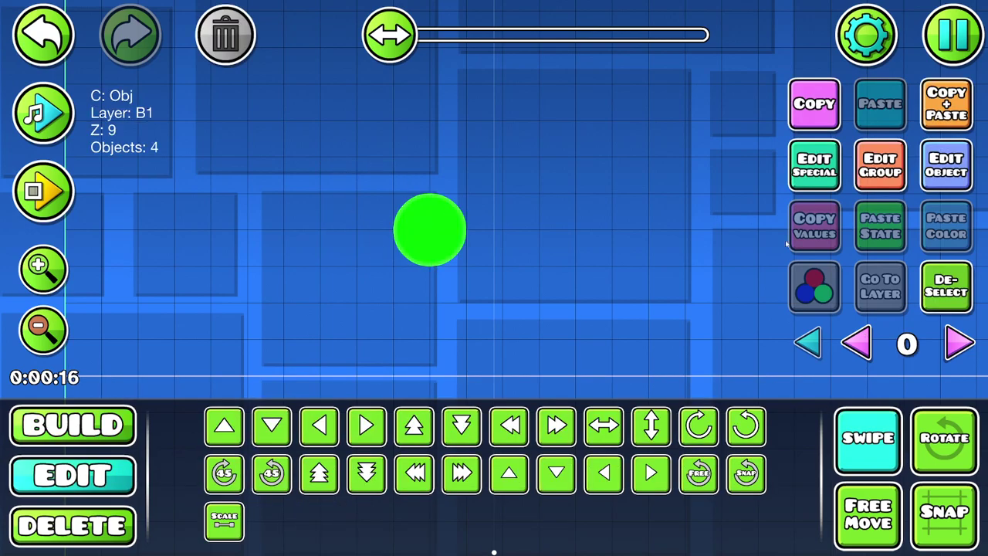
pyautogui.click(880, 165)
pyautogui.click(197, 436)
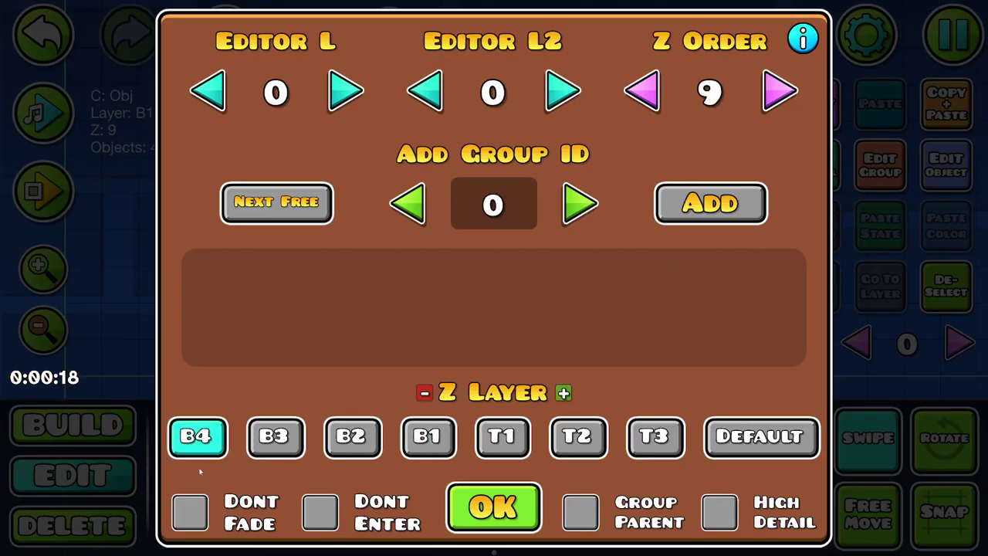
pyautogui.click(190, 512)
pyautogui.click(322, 512)
pyautogui.click(494, 507)
# Step: Assign colour channel 9 to the solid circle, set that colour to black, and deselect the pieces
pyautogui.click(815, 283)
pyautogui.click(762, 465)
pyautogui.click(474, 264)
pyautogui.click(494, 499)
pyautogui.click(493, 467)
pyautogui.click(946, 285)
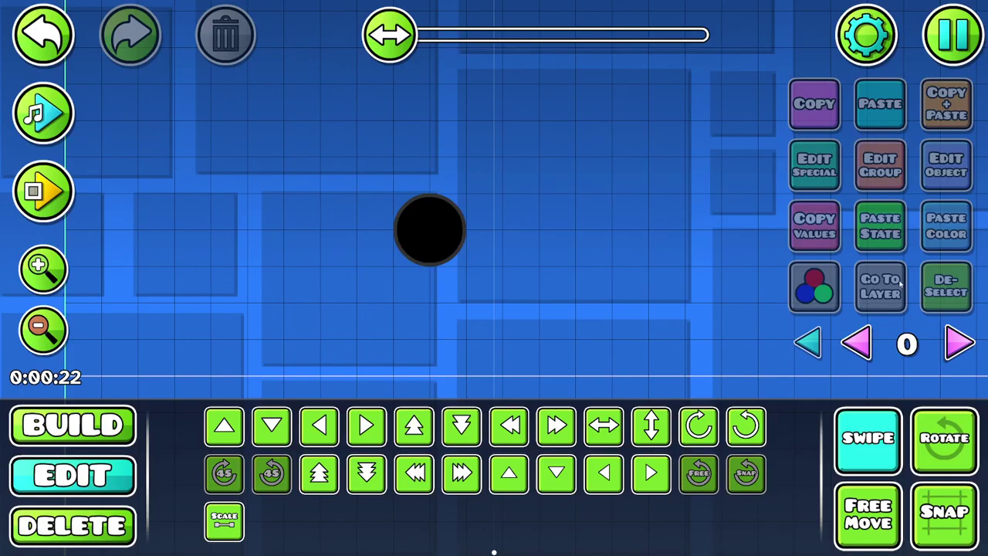
# Step: Set the selected circle fill on layer 0 to Z layer B3 and assign it colour channel 1 in red
pyautogui.click(430, 229)
pyautogui.click(879, 166)
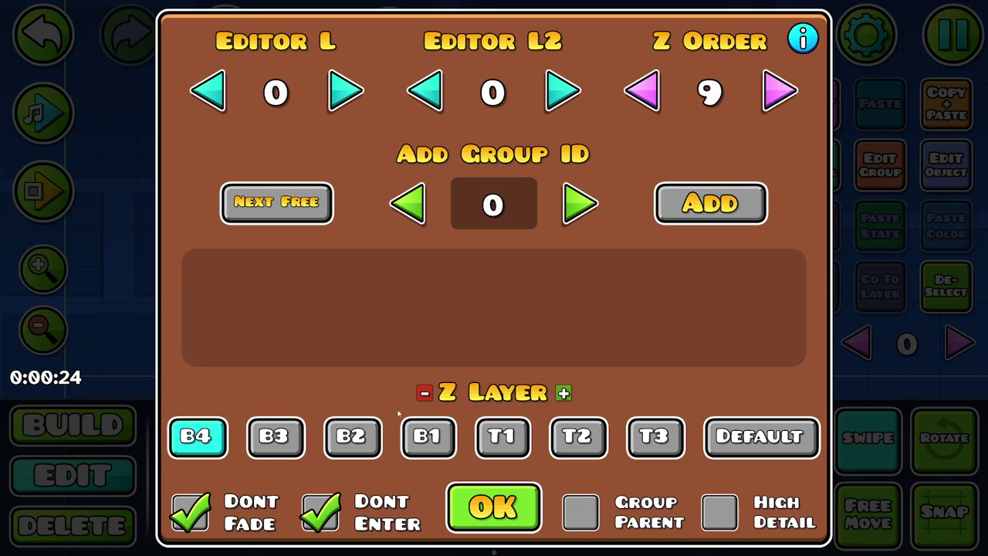
pyautogui.click(276, 437)
pyautogui.click(494, 507)
pyautogui.click(816, 282)
pyautogui.click(268, 302)
pyautogui.click(760, 463)
pyautogui.click(494, 500)
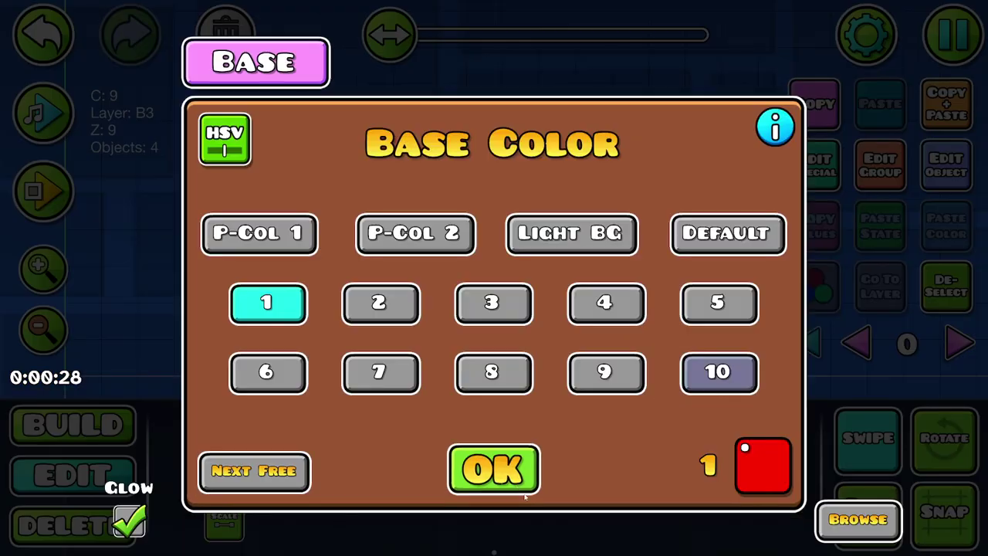
pyautogui.click(494, 468)
pyautogui.click(946, 286)
# Step: Select the outline ring on editor layer 2 and assign it colour channel 9
pyautogui.doubleClick(957, 342)
pyautogui.moveTo(338, 343); pyautogui.dragTo(503, 177)
pyautogui.click(944, 168)
pyautogui.click(603, 373)
pyautogui.click(494, 467)
# Step: Put the outline ring on Z layer B3 with Dont Fade and Dont Enter enabled
pyautogui.click(880, 164)
pyautogui.click(276, 436)
pyautogui.click(190, 511)
pyautogui.click(321, 511)
pyautogui.click(494, 507)
# Step: Show all editor layers, select the whole outlined circle, and scale it to 4.00
pyautogui.click(808, 344)
pyautogui.click(969, 292)
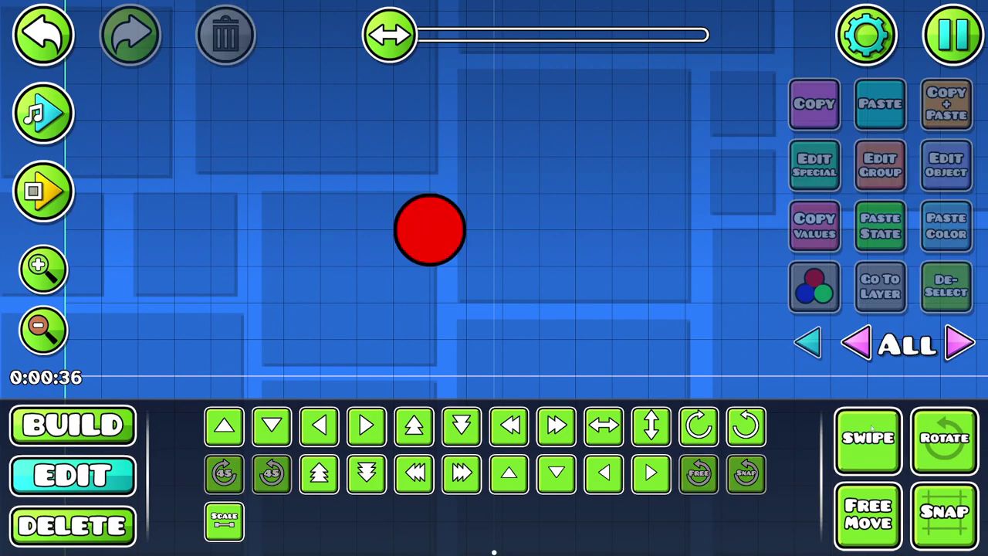
pyautogui.click(860, 448)
pyautogui.doubleClick(48, 330)
pyautogui.moveTo(259, 311); pyautogui.dragTo(425, 190)
pyautogui.click(37, 328)
pyautogui.click(44, 328)
pyautogui.click(223, 521)
pyautogui.moveTo(84, 250); pyautogui.dragTo(796, 266)
pyautogui.press('Tab')
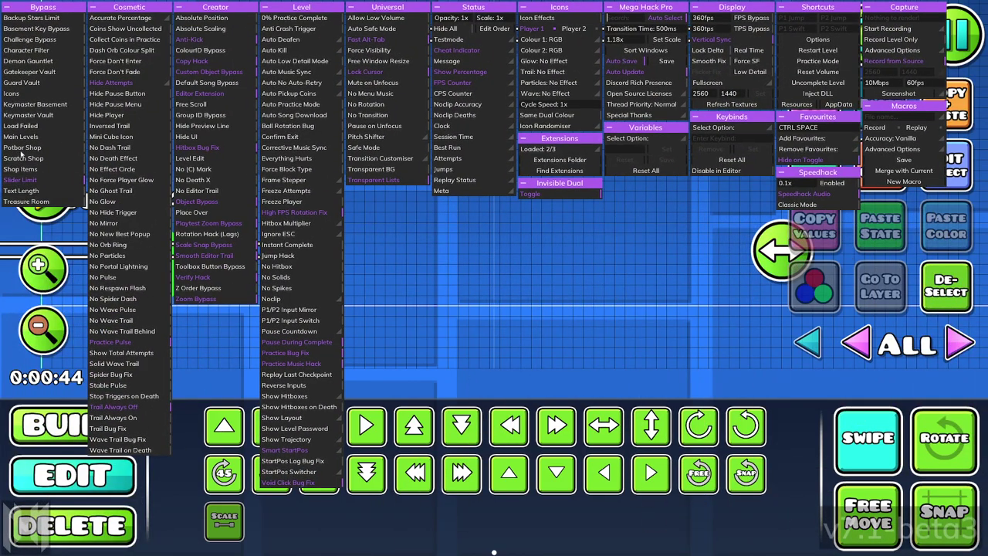
pyautogui.press('Tab')
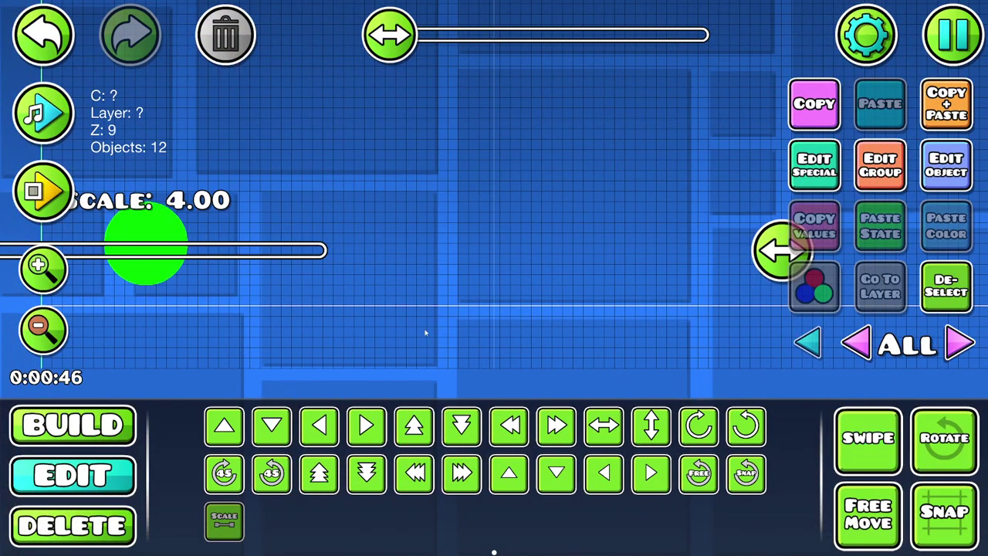
# Step: Enable Link Controls in the editor options and link the selected circle's parts together
pyautogui.click(46, 270)
pyautogui.click(46, 270)
pyautogui.click(952, 35)
pyautogui.click(901, 78)
pyautogui.click(219, 381)
pyautogui.click(141, 62)
pyautogui.press('Escape')
pyautogui.click(116, 276)
pyautogui.click(120, 273)
# Step: Turn Link Controls off in the editor options and return to the level
pyautogui.click(953, 36)
pyautogui.click(901, 78)
pyautogui.click(217, 376)
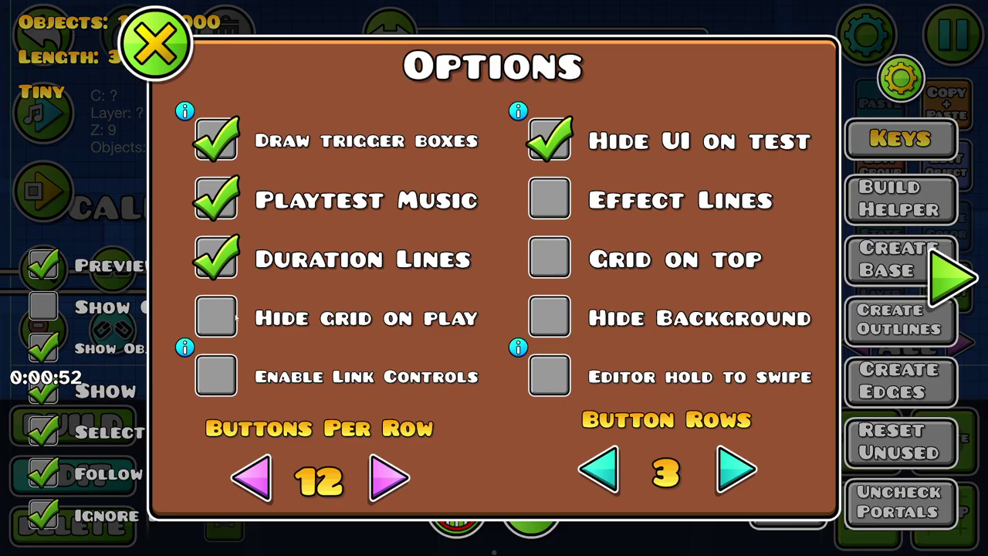
pyautogui.click(154, 45)
pyautogui.press('Escape')
# Step: Duplicate the linked outlined circle in place and move the copy to the right, clear of the original
pyautogui.click(946, 109)
pyautogui.press('d')
pyautogui.press('d')
pyautogui.press('d')
pyautogui.press('d')
pyautogui.press('d')
pyautogui.press('d')
pyautogui.press('d')
pyautogui.press('d')
pyautogui.press('d')
pyautogui.press('d')
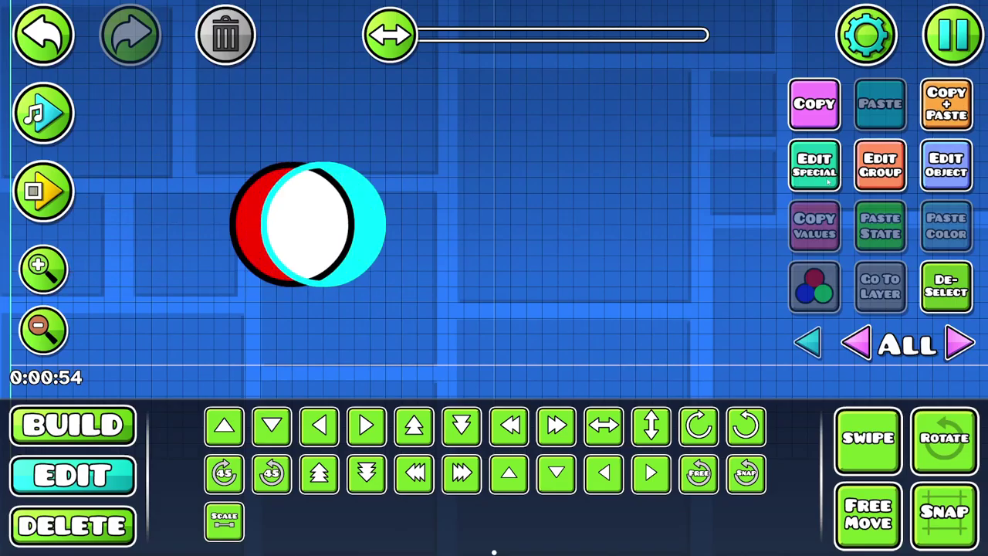
pyautogui.moveTo(533, 267); pyautogui.dragTo(585, 280)
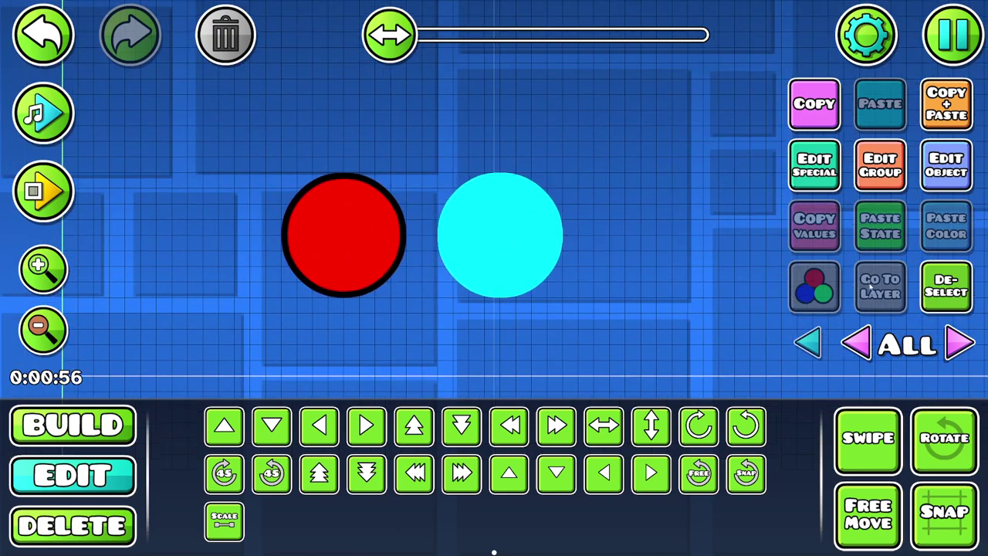
# Step: Shift the copied circle back to the left until it overlaps half of the original
pyautogui.click(412, 480)
pyautogui.click(509, 427)
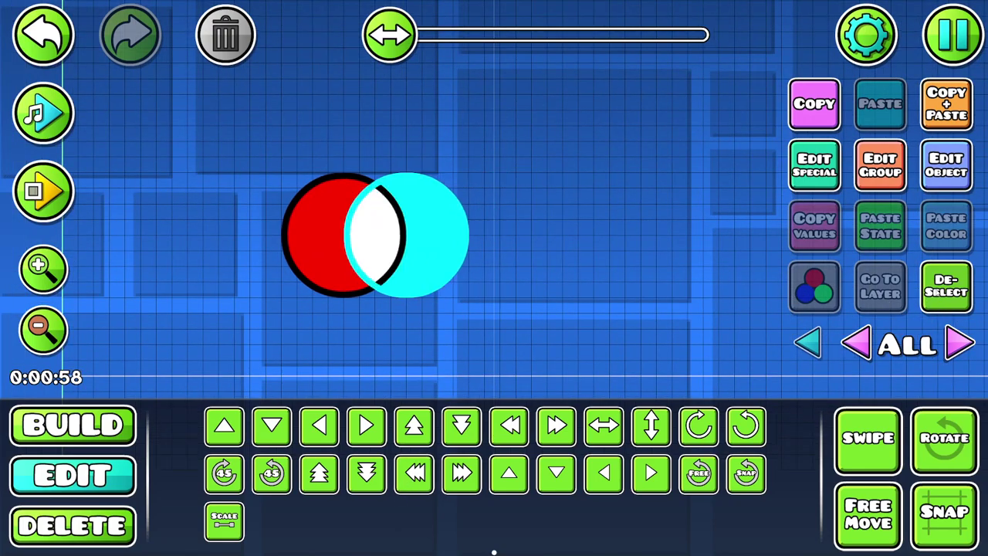
pyautogui.click(939, 291)
pyautogui.moveTo(246, 259); pyautogui.dragTo(248, 278)
pyautogui.click(42, 273)
pyautogui.click(42, 273)
pyautogui.moveTo(301, 213); pyautogui.dragTo(421, 223)
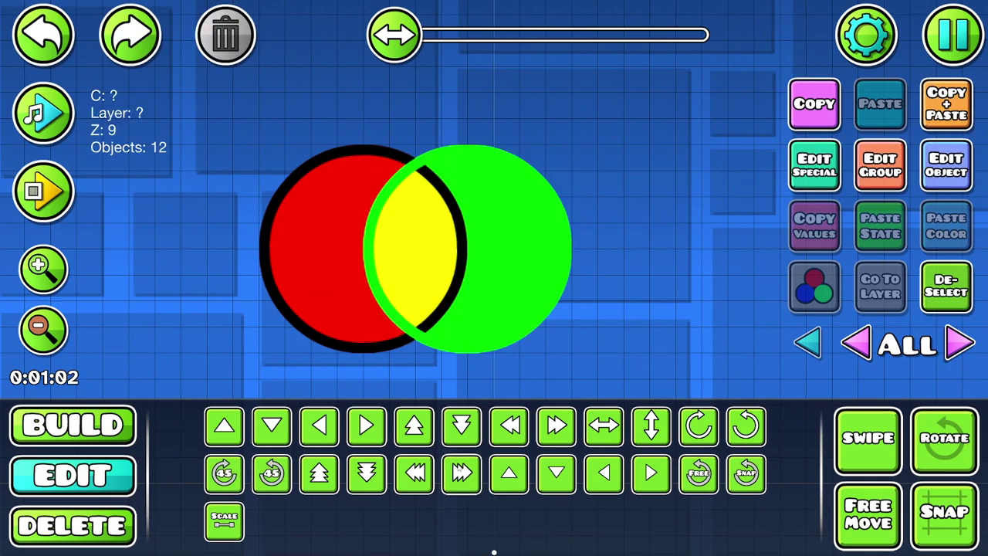
pyautogui.click(460, 471)
pyautogui.click(946, 284)
pyautogui.click(20, 23)
pyautogui.click(414, 471)
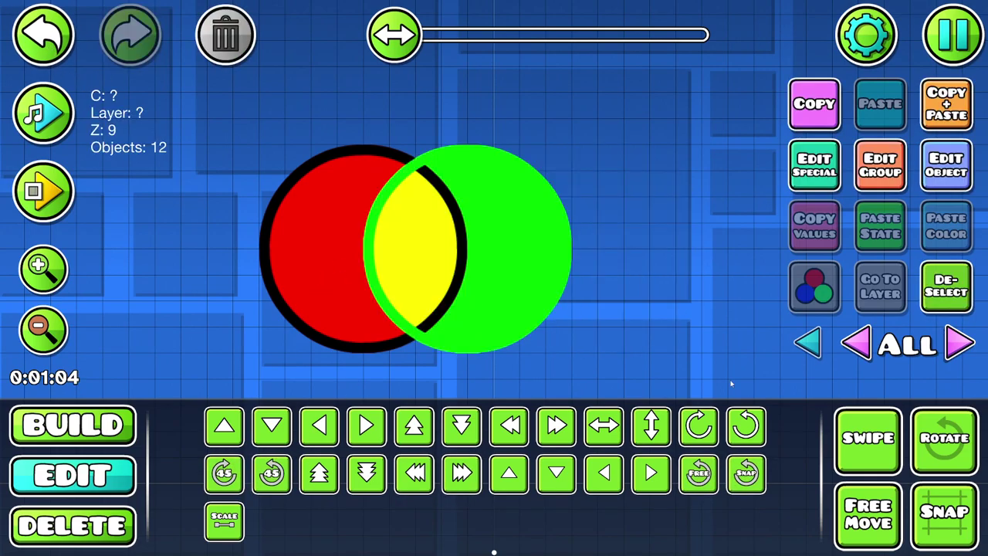
# Step: Select a red circle fill on editor layer 0 and give colour channel 1 slightly lower saturation and about 0.88 opacity
pyautogui.click(946, 289)
pyautogui.click(959, 344)
pyautogui.click(567, 316)
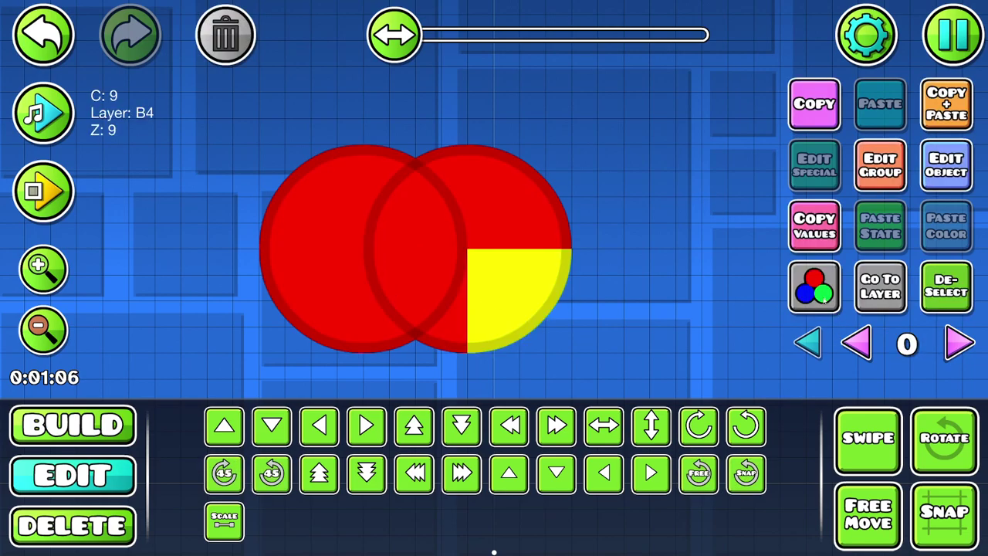
pyautogui.click(823, 301)
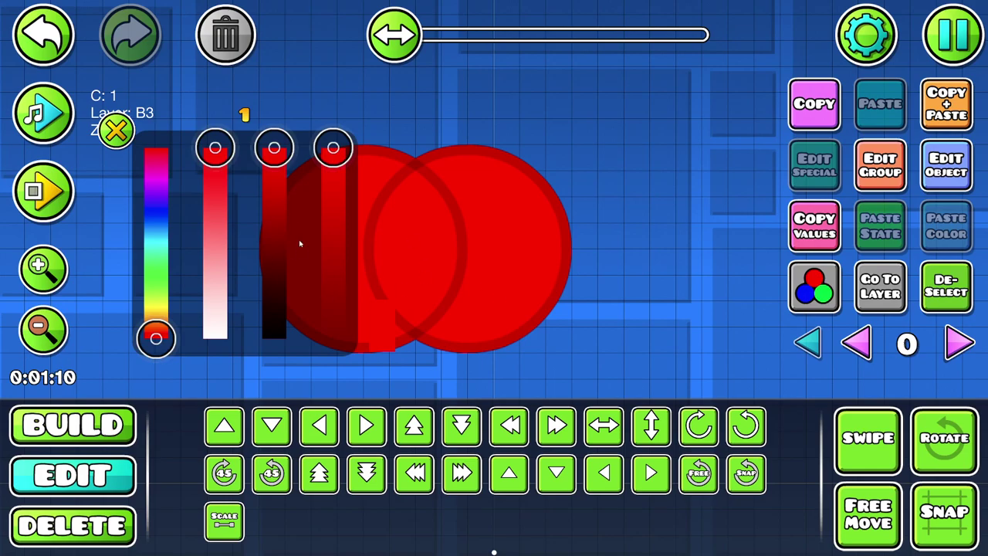
pyautogui.moveTo(217, 149); pyautogui.dragTo(217, 179)
pyautogui.moveTo(333, 149); pyautogui.dragTo(334, 170)
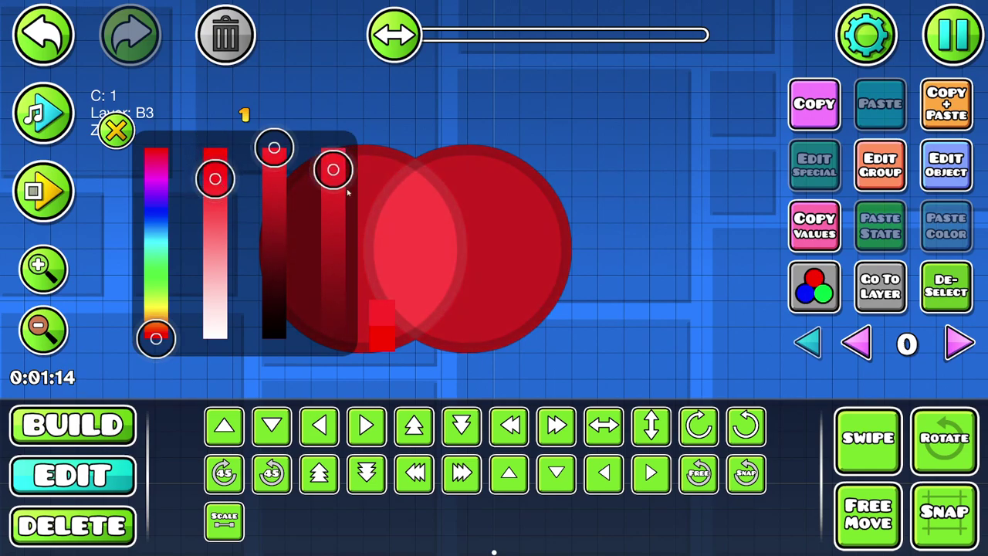
pyautogui.click(819, 347)
pyautogui.moveTo(391, 263); pyautogui.dragTo(512, 251)
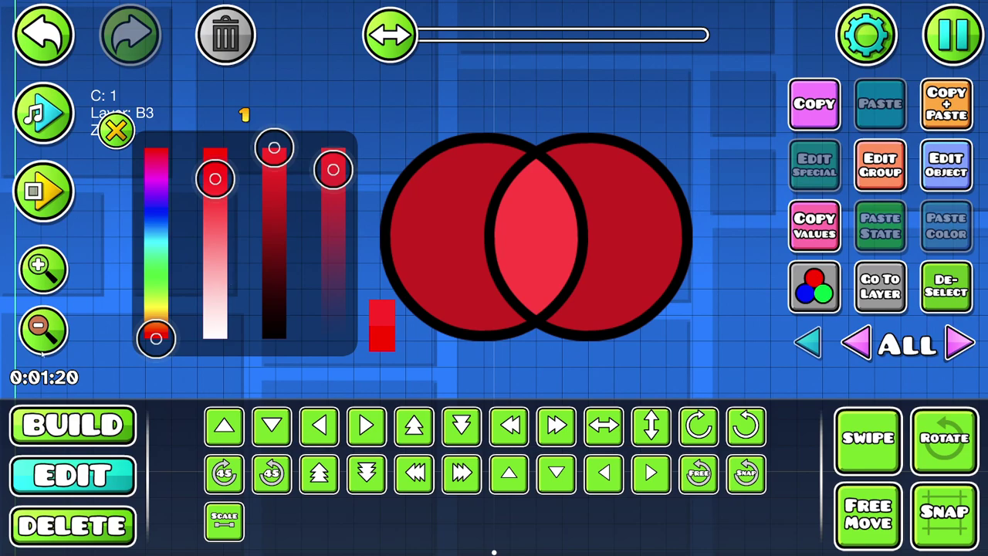
pyautogui.click(42, 346)
pyautogui.click(117, 131)
pyautogui.click(44, 269)
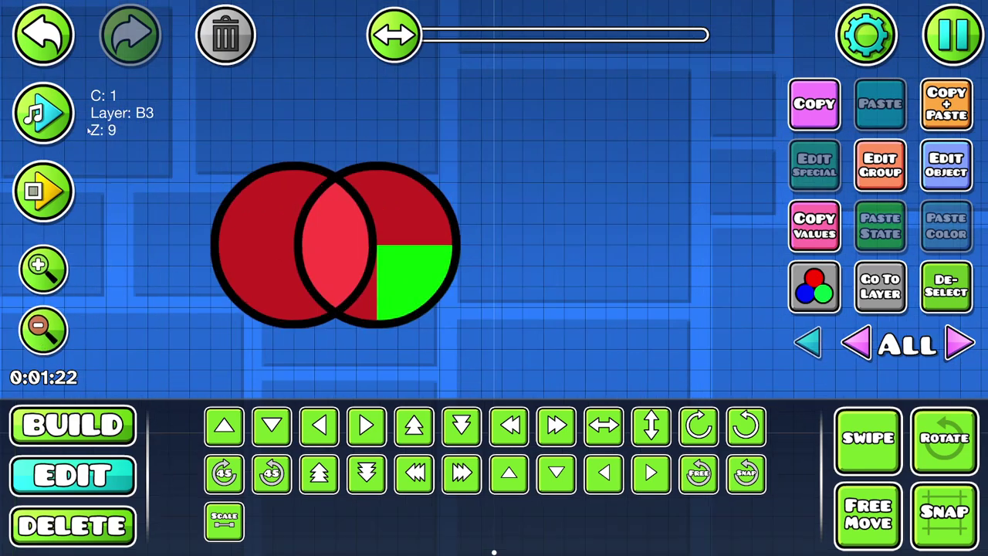
# Step: Reselect the copied circle and move it right, leaving a small gap beside the original
pyautogui.click(57, 42)
pyautogui.click(57, 42)
pyautogui.click(57, 42)
pyautogui.click(461, 472)
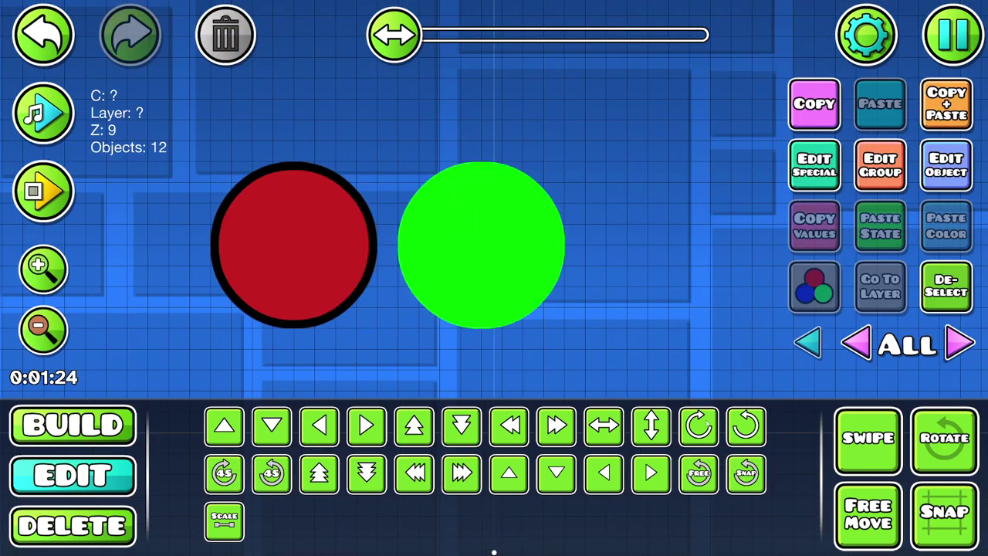
# Step: Select the fill quarters of both circles on editor layer 0 and slide them right off the black backings
pyautogui.click(905, 394)
pyautogui.press('Right')
pyautogui.click(472, 295)
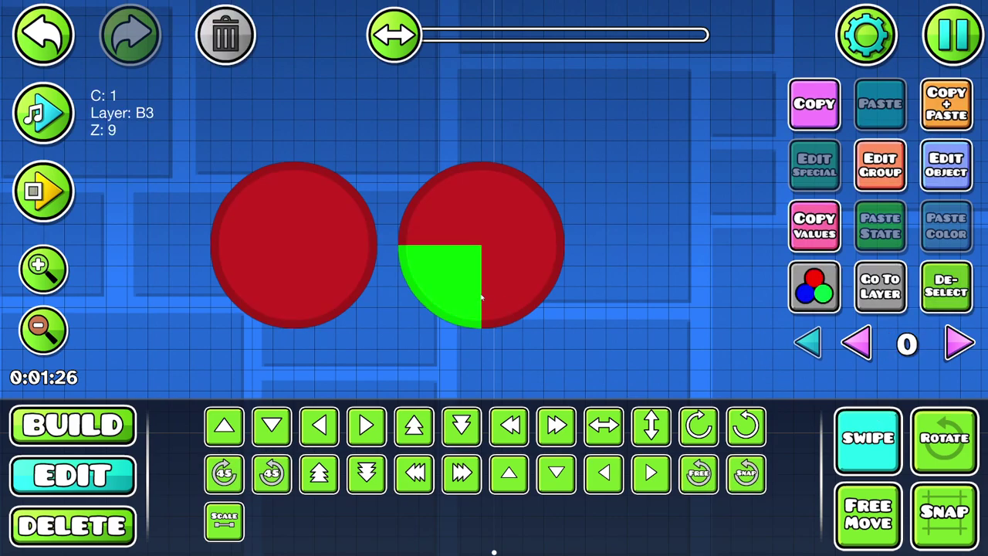
pyautogui.click(504, 283)
pyautogui.click(507, 235)
pyautogui.click(469, 227)
pyautogui.click(340, 204)
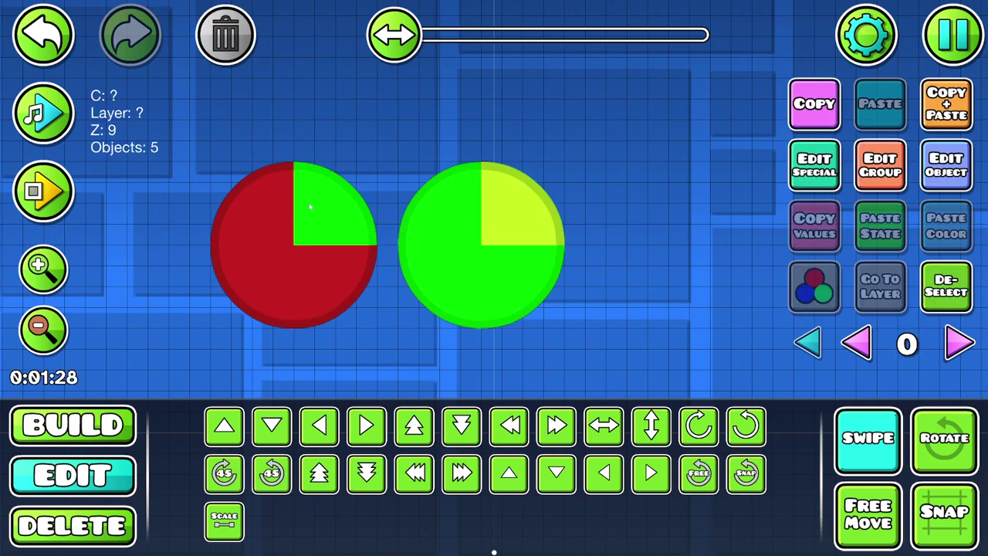
pyautogui.click(254, 205)
pyautogui.click(267, 267)
pyautogui.click(320, 265)
pyautogui.press('d')
pyautogui.press('d')
pyautogui.press('d')
pyautogui.press('d')
pyautogui.press('d')
pyautogui.press('d')
pyautogui.press('d')
pyautogui.press('d')
pyautogui.press('d')
pyautogui.press('d')
pyautogui.press('d')
pyautogui.press('d')
pyautogui.press('d')
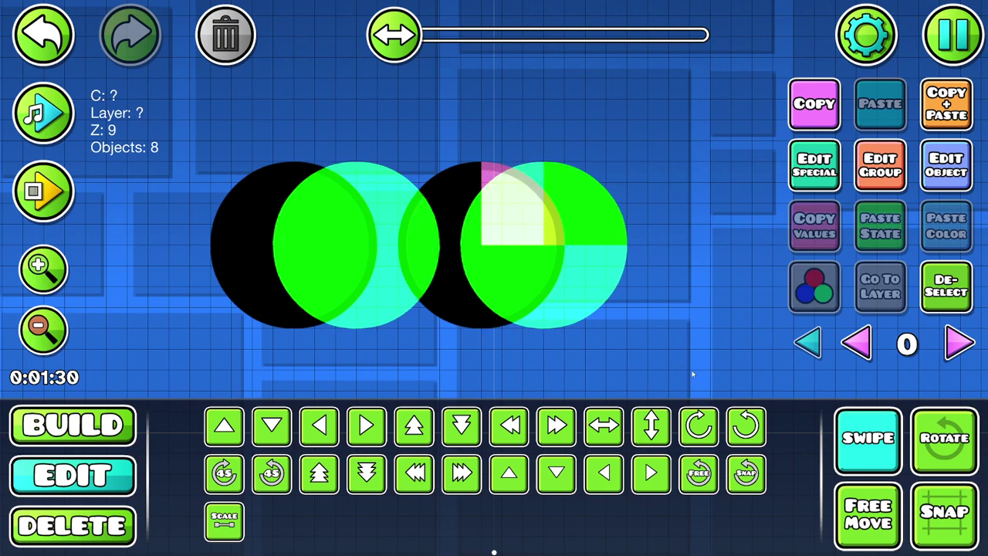
# Step: Move the selected fill quarters up clear of the black backings and deselect them
pyautogui.click(868, 441)
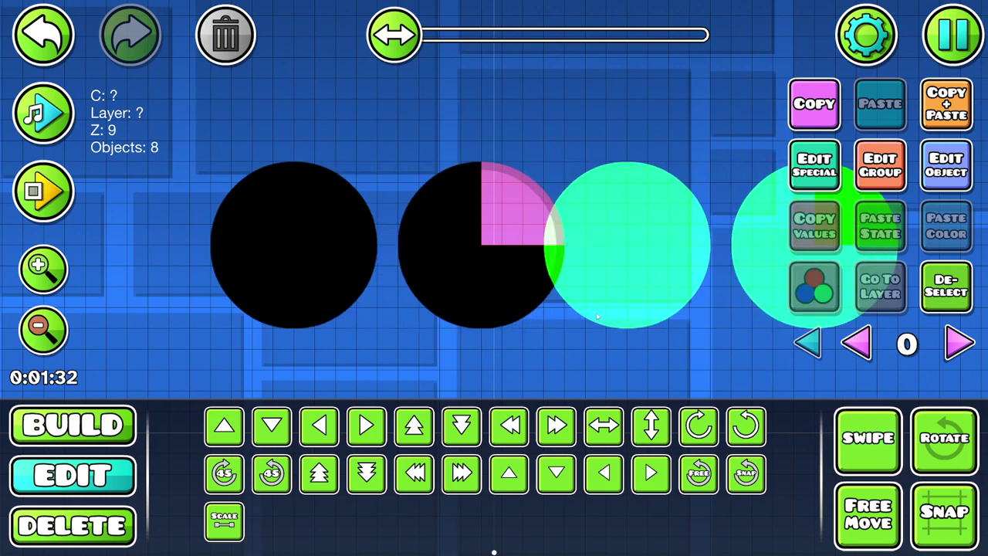
pyautogui.press('d')
pyautogui.press('d')
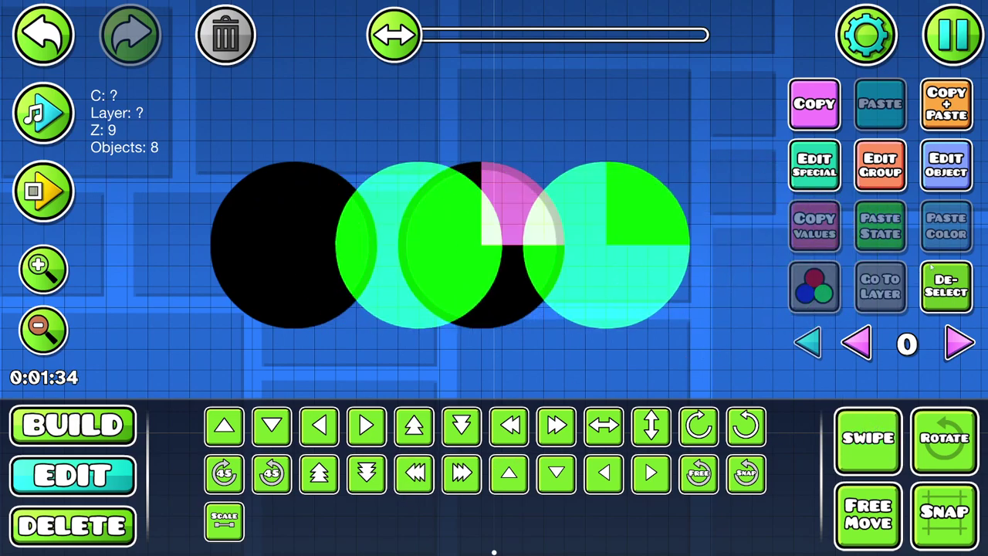
pyautogui.press('w')
pyautogui.press('w')
pyautogui.press('w')
pyautogui.press('w')
pyautogui.press('w')
pyautogui.press('w')
pyautogui.press('w')
pyautogui.press('w')
pyautogui.moveTo(754, 235); pyautogui.dragTo(747, 295)
pyautogui.click(920, 281)
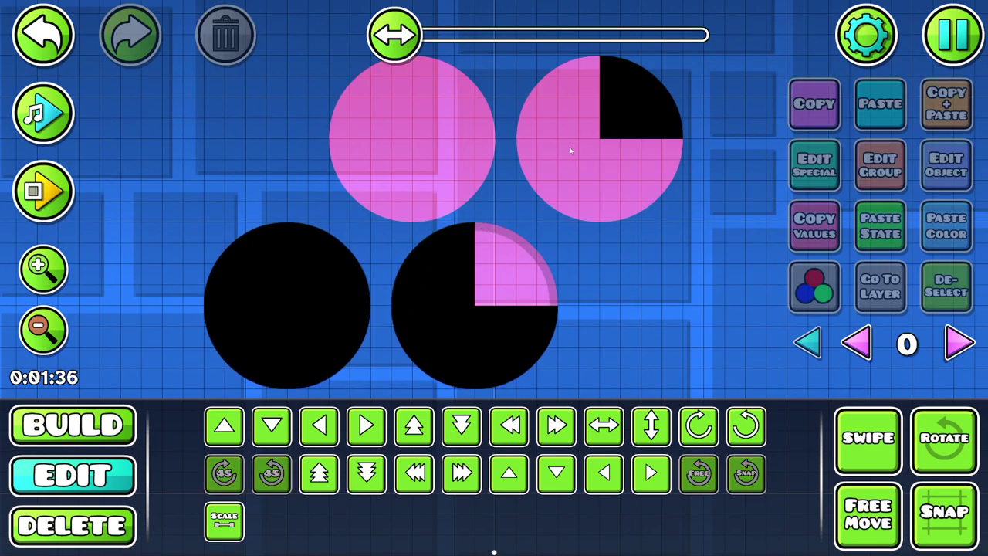
# Step: Align the seven translucent fill quarters above the black circles and swap the misplaced black quarter with the remaining fill quarter
pyautogui.click(567, 124)
pyautogui.click(571, 166)
pyautogui.click(627, 168)
pyautogui.click(390, 166)
pyautogui.click(392, 114)
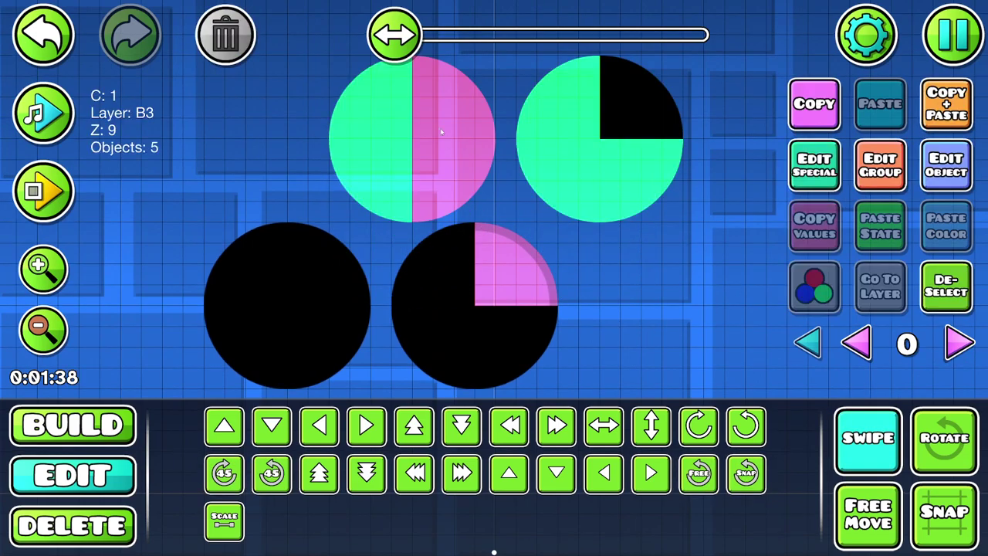
pyautogui.click(442, 123)
pyautogui.click(451, 178)
pyautogui.press('a')
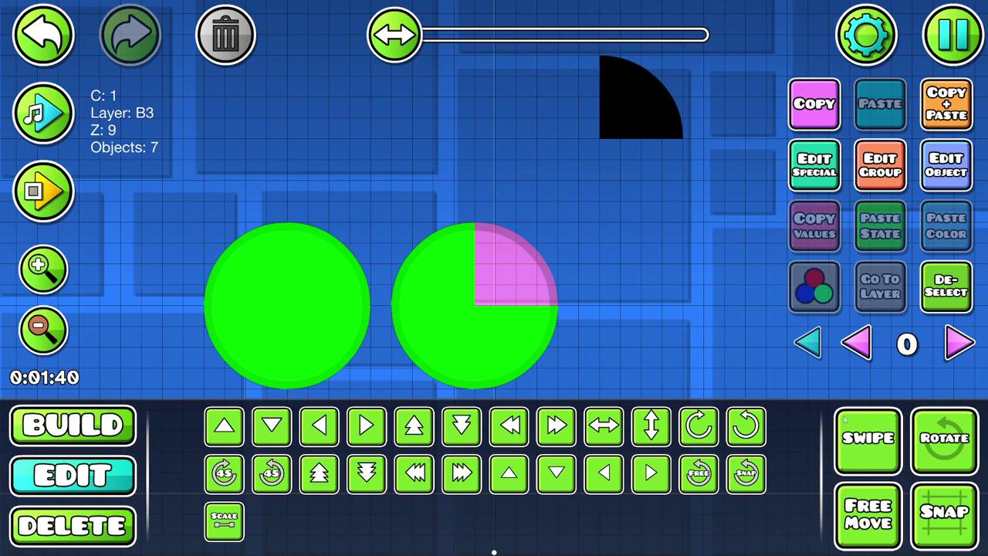
pyautogui.click(631, 117)
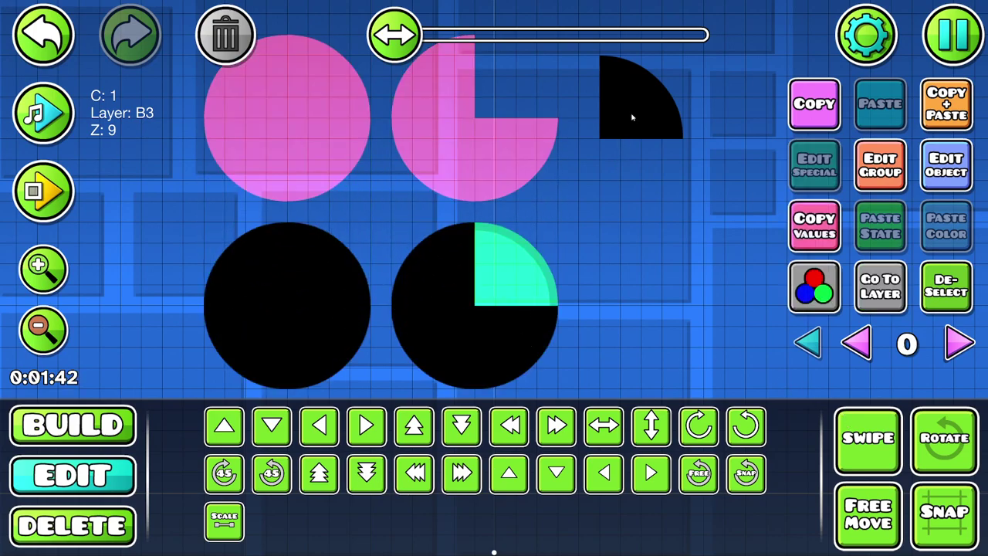
pyautogui.click(519, 287)
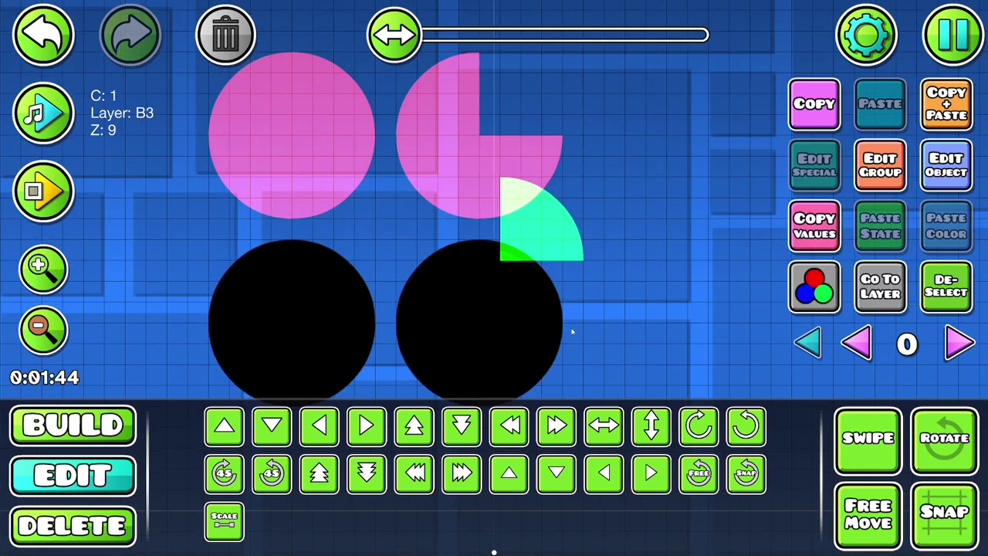
# Step: Select all eight translucent fill quarters and move them down towards the black backings
pyautogui.click(866, 419)
pyautogui.moveTo(281, 248); pyautogui.dragTo(632, 82)
pyautogui.press('s')
pyautogui.press('s')
pyautogui.press('s')
pyautogui.press('s')
pyautogui.press('s')
pyautogui.press('s')
pyautogui.press('s')
pyautogui.press('s')
pyautogui.press('s')
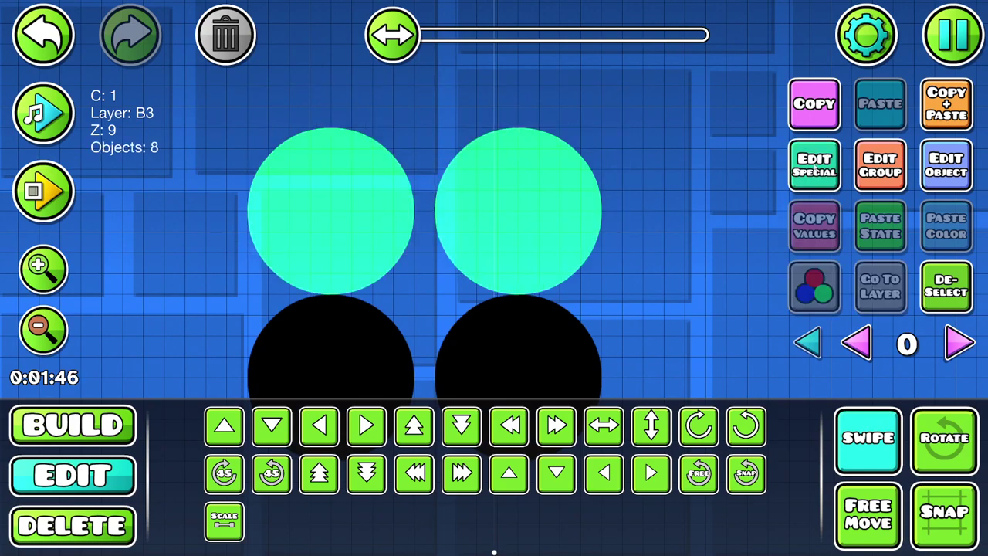
# Step: Assign the selected fills to editor layer 1 and check the contents of the neighbouring editor layers
pyautogui.click(880, 166)
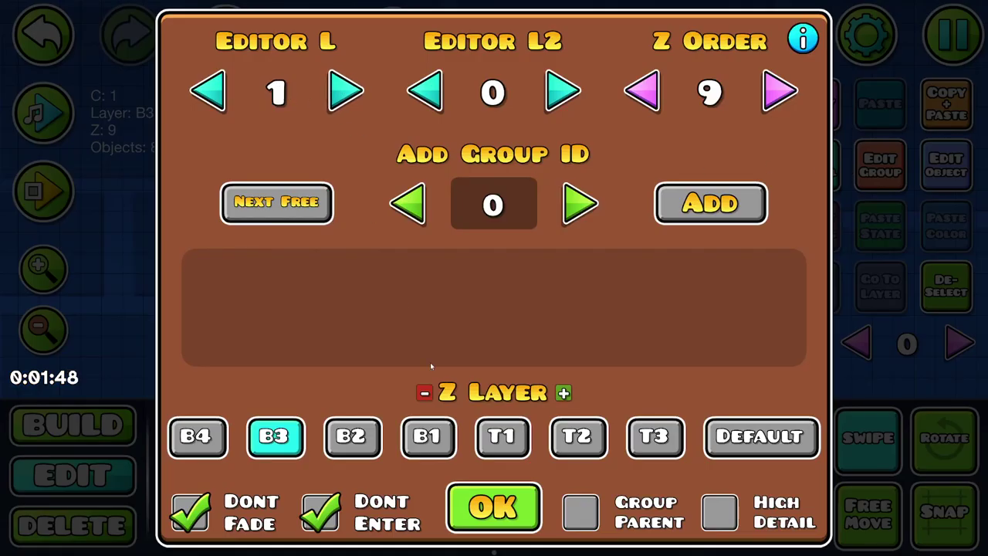
pyautogui.click(494, 507)
pyautogui.click(960, 342)
pyautogui.click(868, 436)
pyautogui.moveTo(772, 366); pyautogui.dragTo(777, 292)
pyautogui.click(946, 287)
pyautogui.click(856, 342)
pyautogui.click(957, 342)
pyautogui.scroll(-2, 956, 345)
pyautogui.click(957, 342)
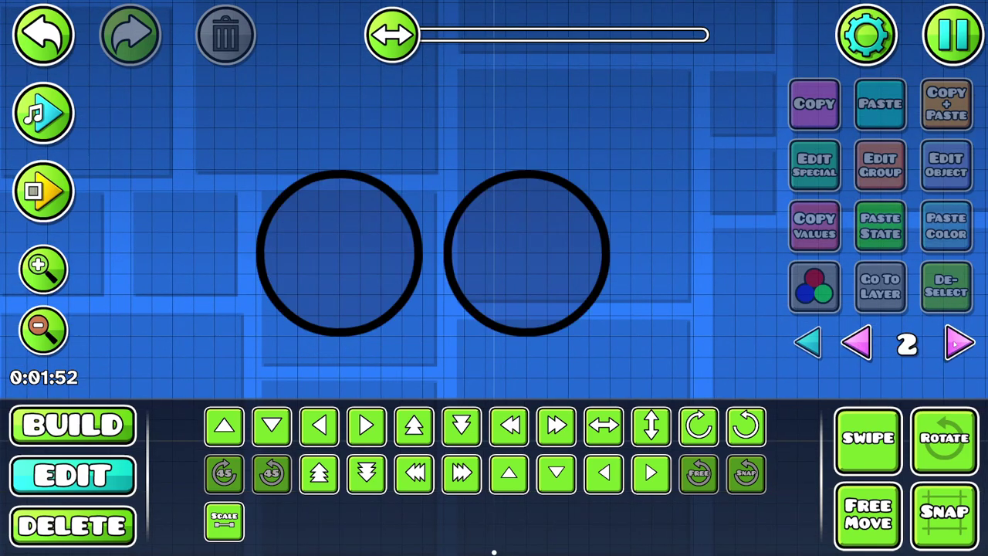
# Step: Select the right circle's fill on editor layer 1 and set its base colour HSV hue to +120
pyautogui.click(868, 438)
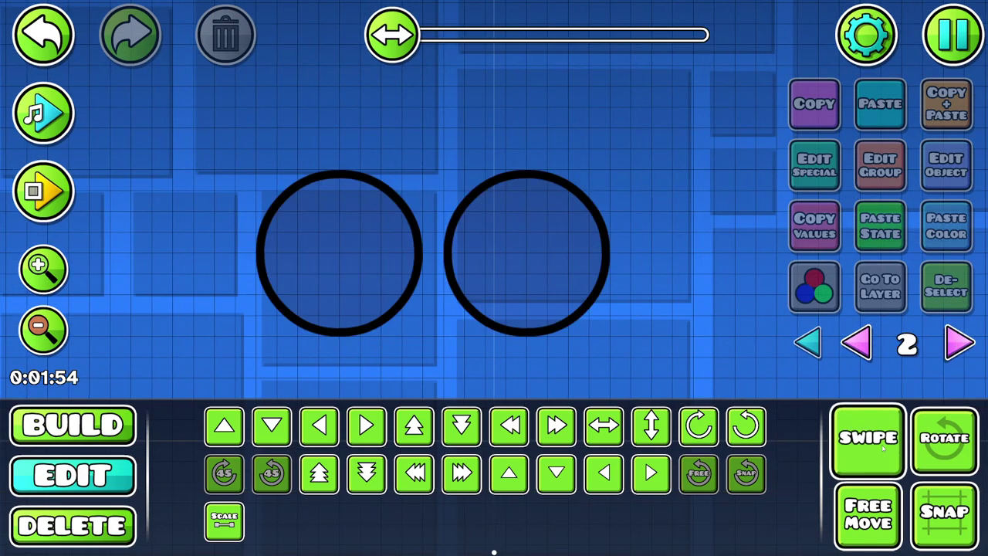
pyautogui.click(857, 342)
pyautogui.click(492, 308)
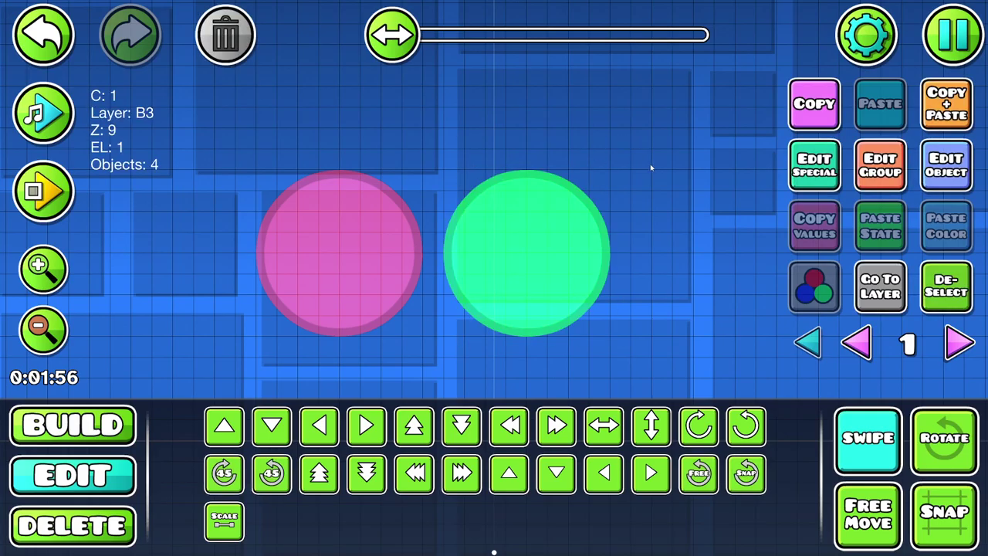
pyautogui.click(946, 164)
pyautogui.click(223, 139)
pyautogui.moveTo(474, 212); pyautogui.dragTo(589, 216)
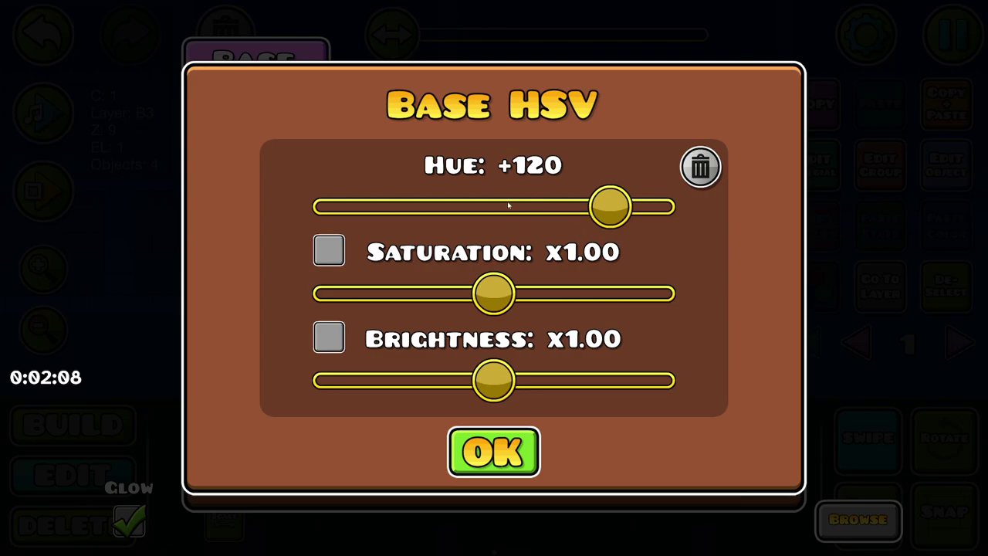
pyautogui.click(504, 463)
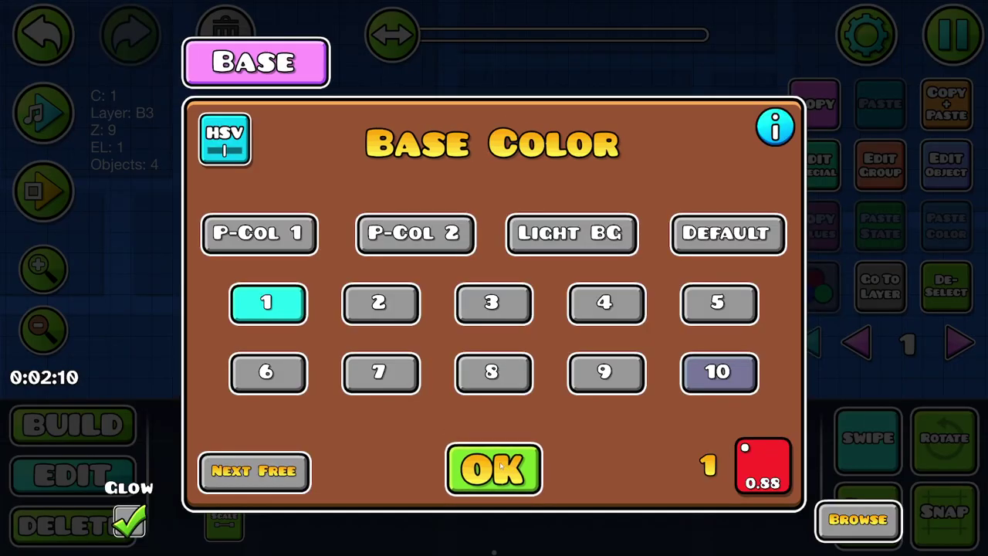
pyautogui.click(493, 463)
pyautogui.click(947, 285)
# Step: Reopen the right circle fill's HSV settings and try other hue values
pyautogui.click(946, 165)
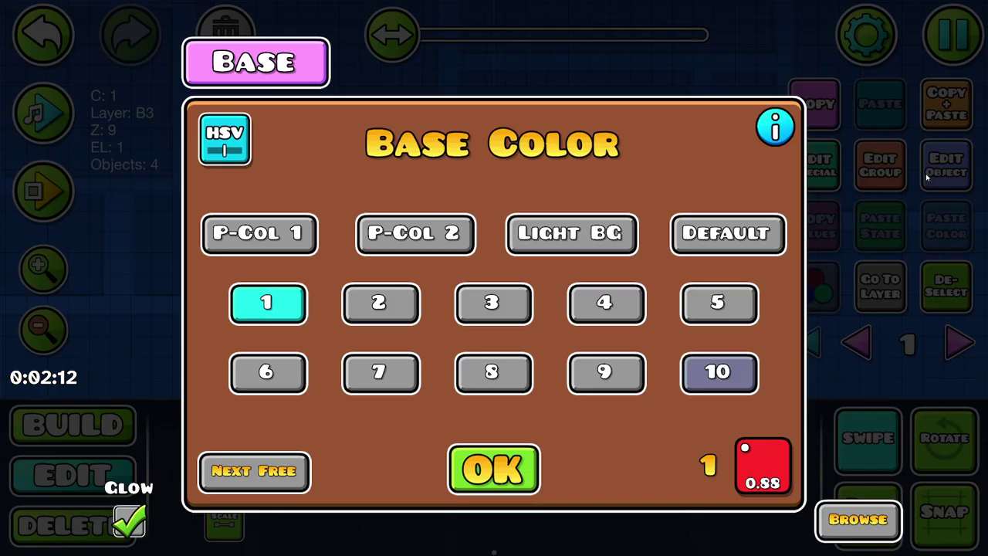
pyautogui.click(232, 153)
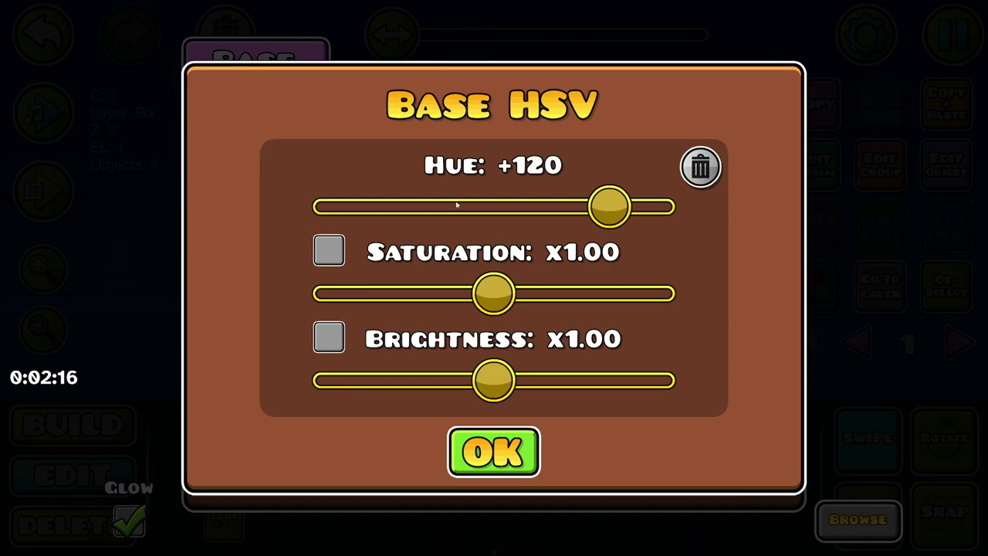
pyautogui.click(520, 465)
pyautogui.press('Tab')
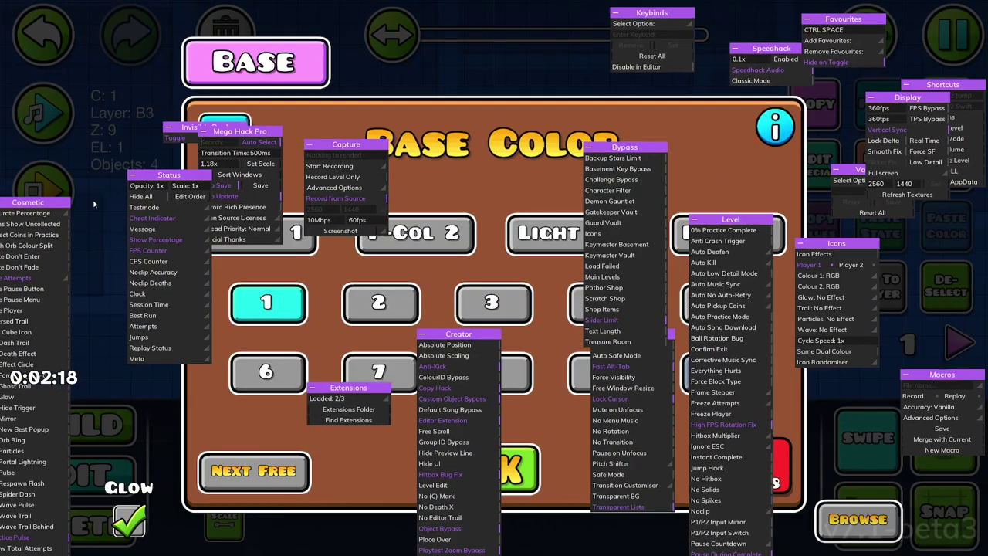
pyautogui.press('Tab')
pyautogui.click(227, 145)
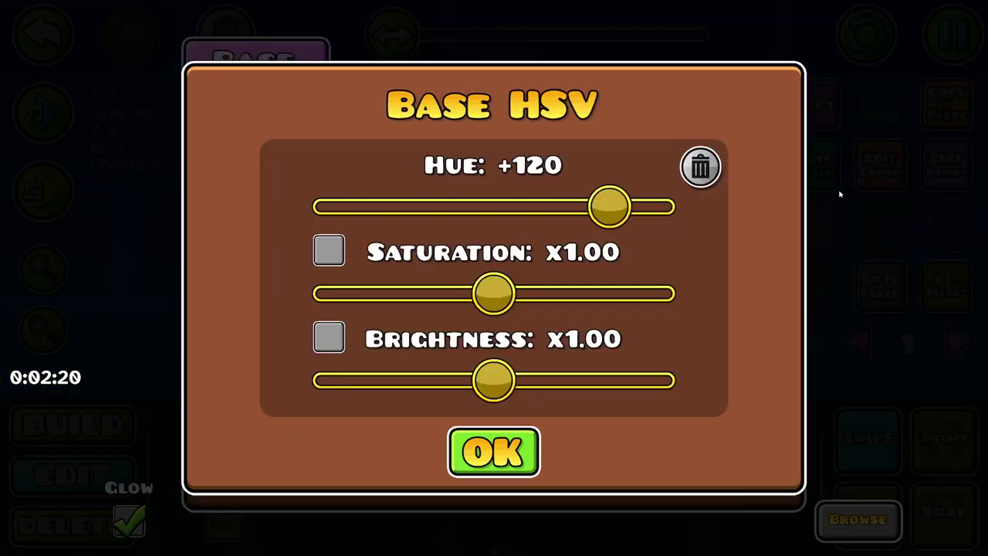
pyautogui.moveTo(626, 200); pyautogui.dragTo(951, 176)
pyautogui.moveTo(878, 191); pyautogui.dragTo(603, 221)
pyautogui.click(494, 452)
pyautogui.click(492, 469)
pyautogui.click(946, 286)
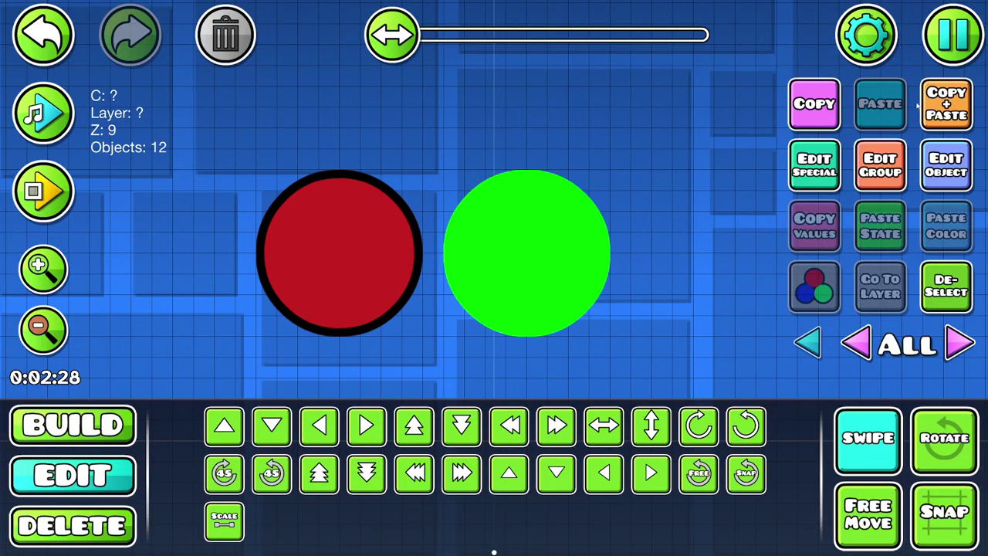
# Step: Duplicate the whole green outlined circle and move the copy up directly above it
pyautogui.click(943, 105)
pyautogui.press('w')
pyautogui.press('w')
pyautogui.press('w')
pyautogui.press('w')
pyautogui.press('w')
pyautogui.press('w')
pyautogui.press('w')
pyautogui.press('w')
pyautogui.press('w')
pyautogui.press('w')
pyautogui.click(944, 288)
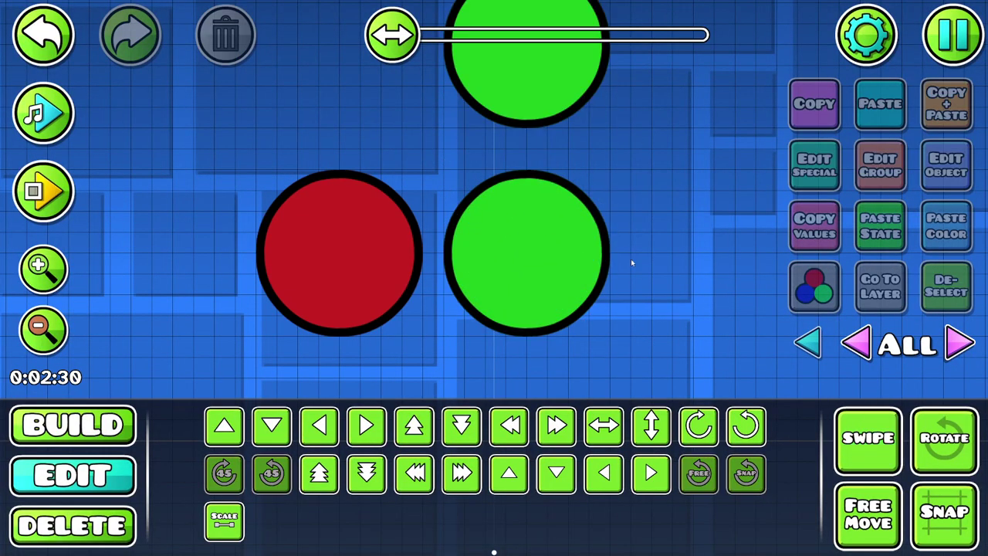
# Step: Select the upper circle's fill on editor layer 1 and shift its base colour HSV hue to turn it blue
pyautogui.moveTo(631, 260); pyautogui.dragTo(626, 410)
pyautogui.press('Right')
pyautogui.press('Right')
pyautogui.press('t')
pyautogui.moveTo(430, 298); pyautogui.dragTo(642, 126)
pyautogui.click(947, 165)
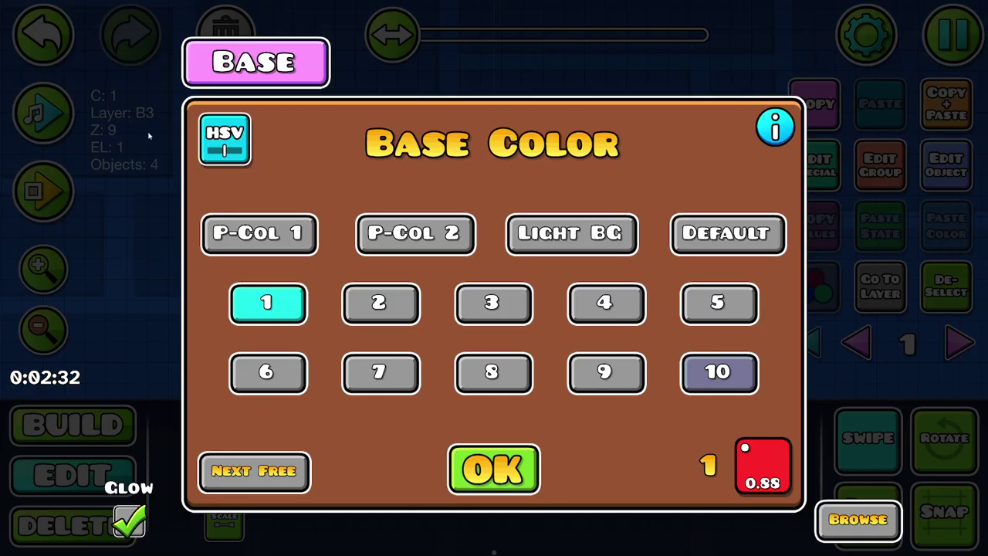
pyautogui.click(224, 139)
pyautogui.moveTo(609, 205); pyautogui.dragTo(739, 230)
pyautogui.moveTo(665, 201); pyautogui.dragTo(370, 218)
pyautogui.click(494, 452)
pyautogui.click(494, 468)
pyautogui.click(702, 191)
pyautogui.moveTo(704, 193); pyautogui.dragTo(701, 187)
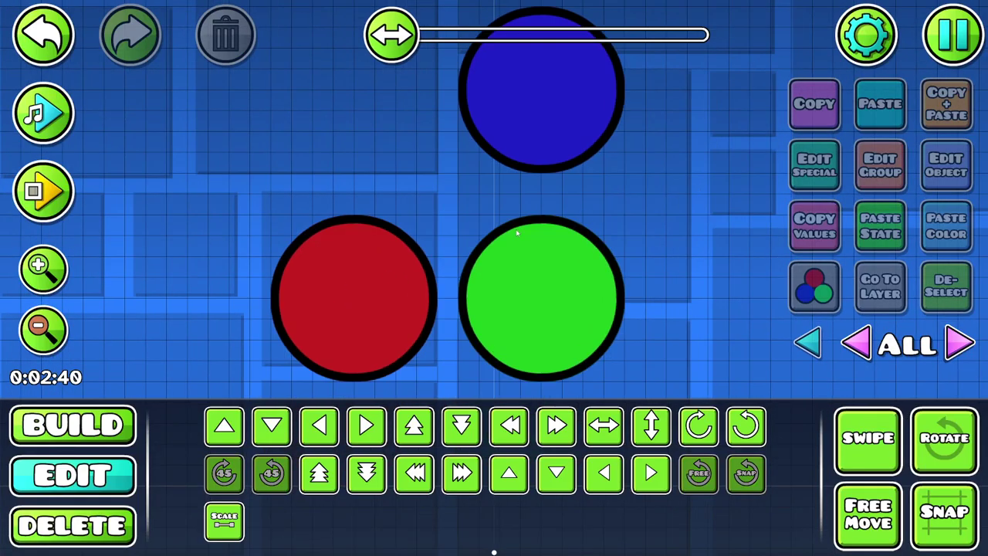
# Step: Select the whole green outlined circle and move it to the left so it overlaps the red circle
pyautogui.moveTo(460, 394); pyautogui.dragTo(457, 395)
pyautogui.press('a')
pyautogui.press('a')
pyautogui.press('a')
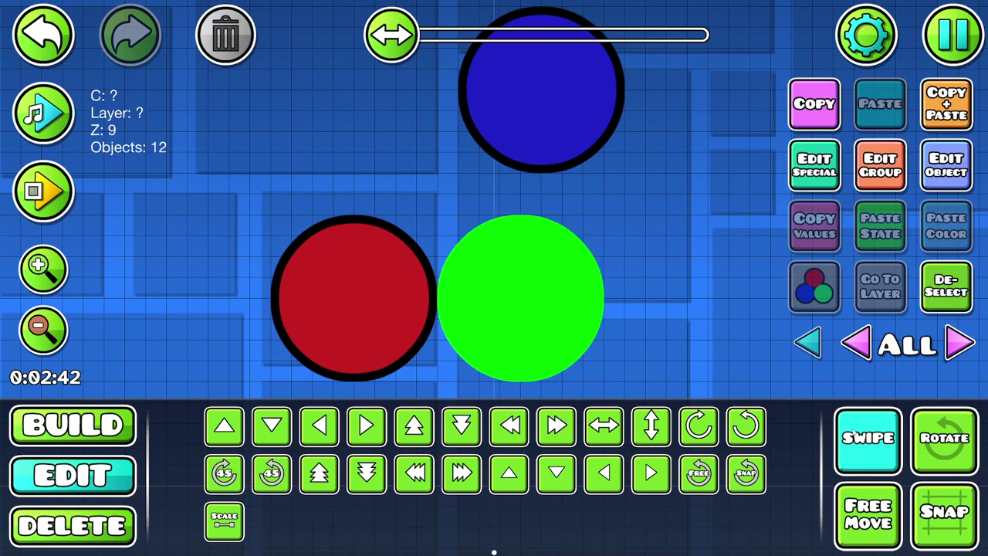
pyautogui.press('t')
pyautogui.press('a')
pyautogui.press('a')
pyautogui.press('d')
pyautogui.click(943, 289)
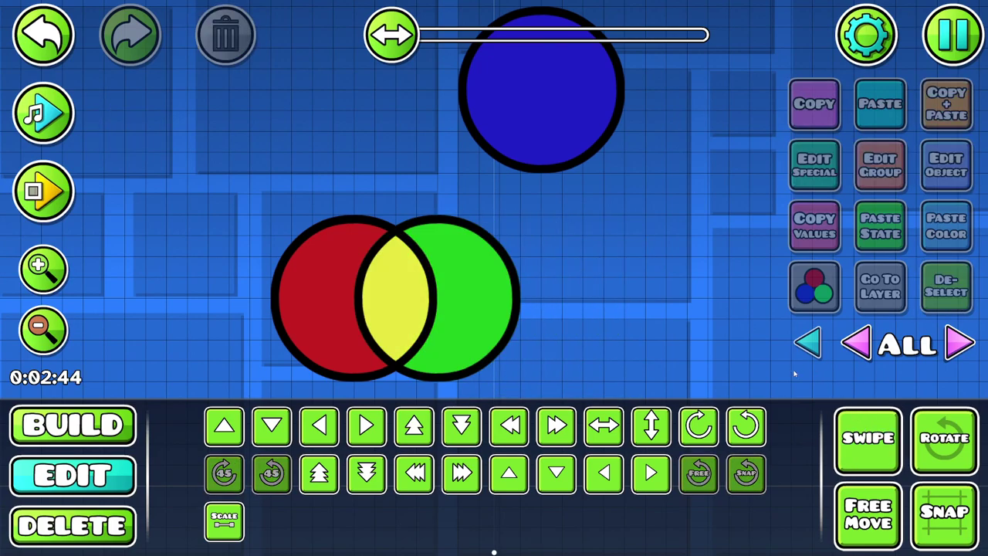
# Step: Move the whole blue outlined circle down and left so it overlaps both the red and green circles
pyautogui.moveTo(456, 187); pyautogui.dragTo(752, 90)
pyautogui.press('a')
pyautogui.press('a')
pyautogui.press('s')
pyautogui.press('s')
pyautogui.press('t')
pyautogui.press('a')
pyautogui.press('a')
pyautogui.press('s')
pyautogui.press('s')
pyautogui.press('a')
pyautogui.press('a')
pyautogui.press('a')
pyautogui.press('s')
pyautogui.press('s')
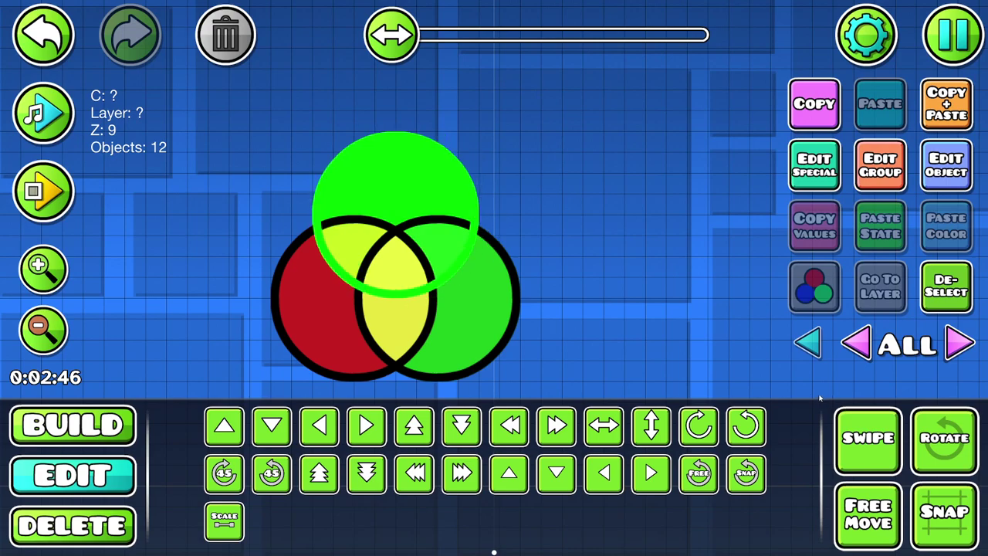
pyautogui.click(943, 287)
pyautogui.moveTo(593, 286); pyautogui.dragTo(683, 295)
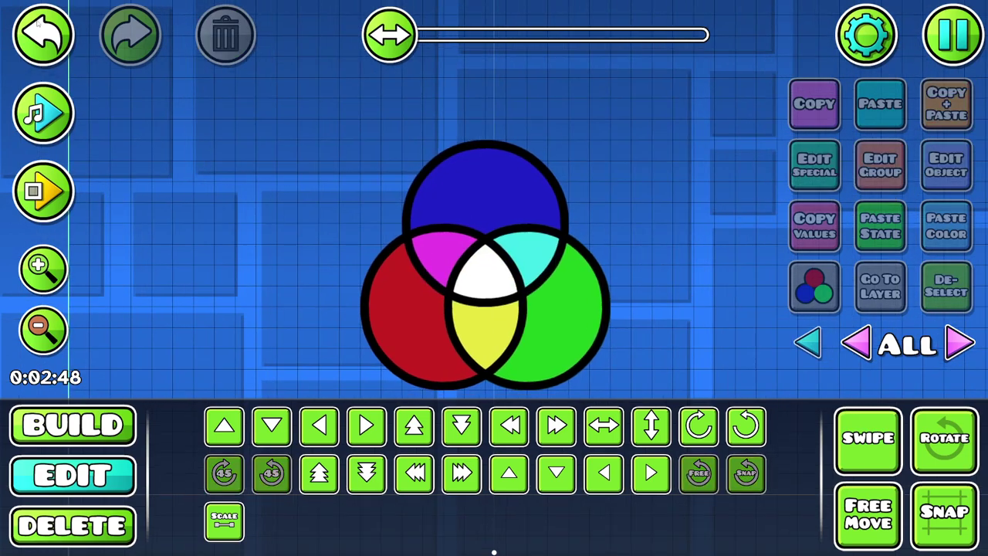
# Step: Nudge the blue circle slightly further down to tighten the three-way overlap
pyautogui.click(39, 25)
pyautogui.click(73, 425)
pyautogui.click(190, 382)
pyautogui.press('s')
pyautogui.click(74, 474)
pyautogui.click(929, 294)
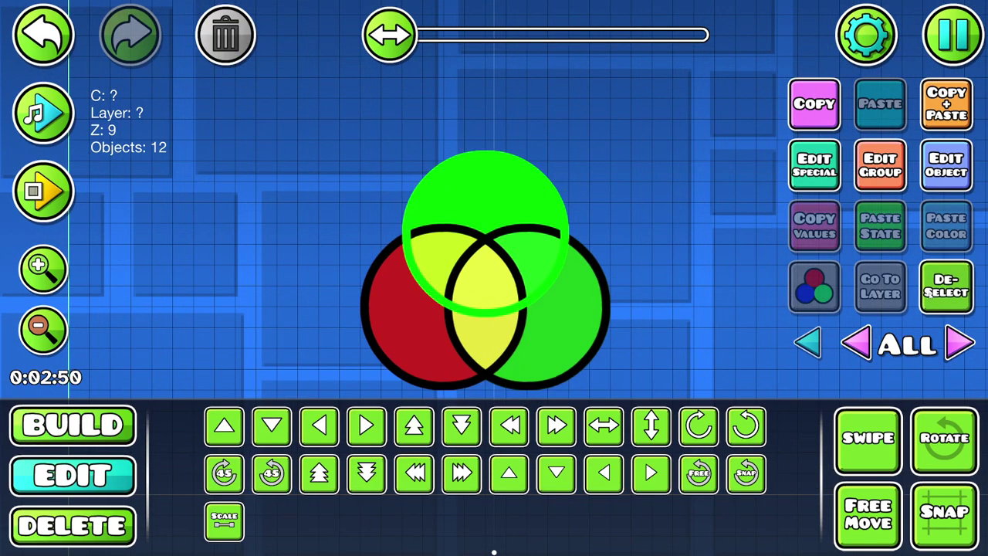
pyautogui.click(479, 304)
pyautogui.click(56, 265)
pyautogui.moveTo(507, 256); pyautogui.dragTo(493, 208)
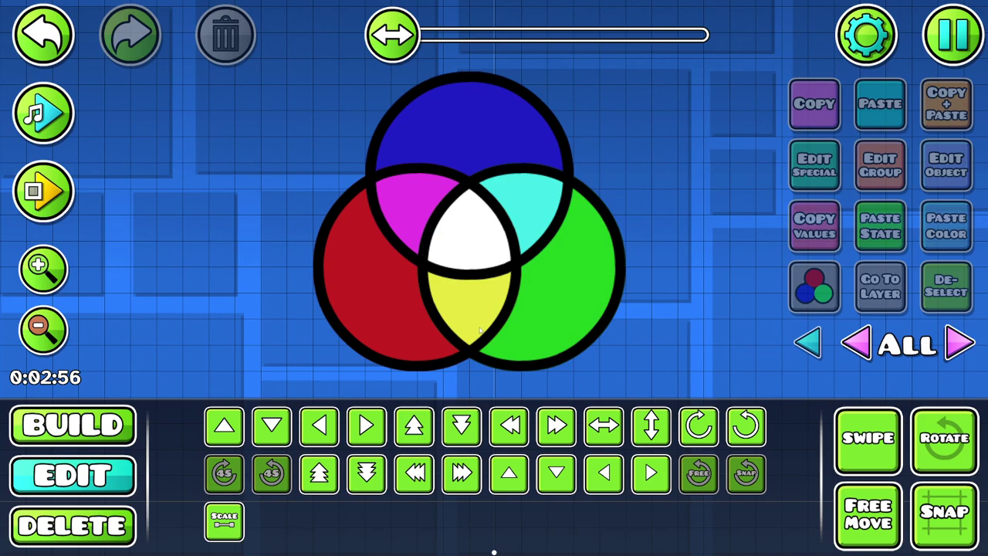
pyautogui.click(61, 328)
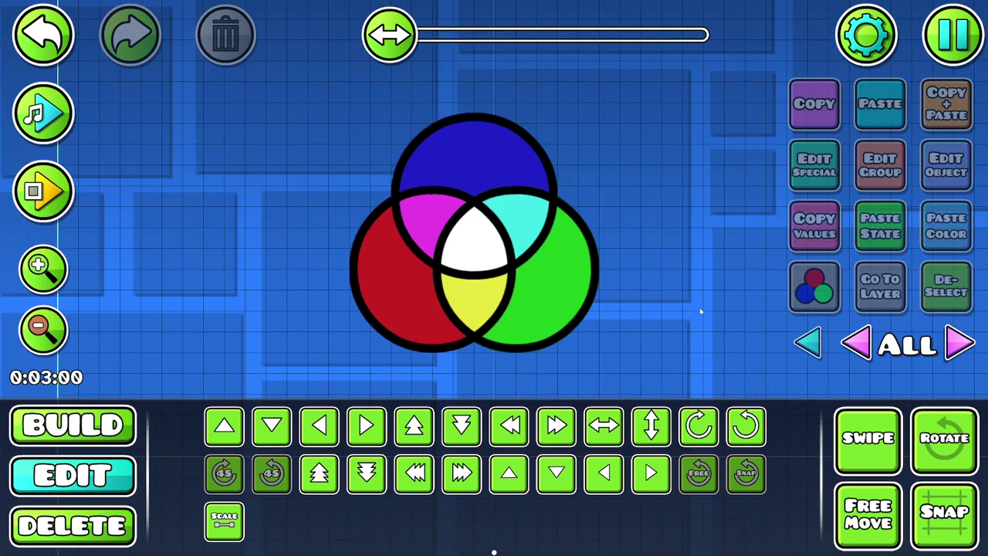
# Step: Select a piece of the circles' outline, try orange shades on its colour channel 9 and return it to black
pyautogui.click(949, 343)
pyautogui.click(558, 309)
pyautogui.click(806, 342)
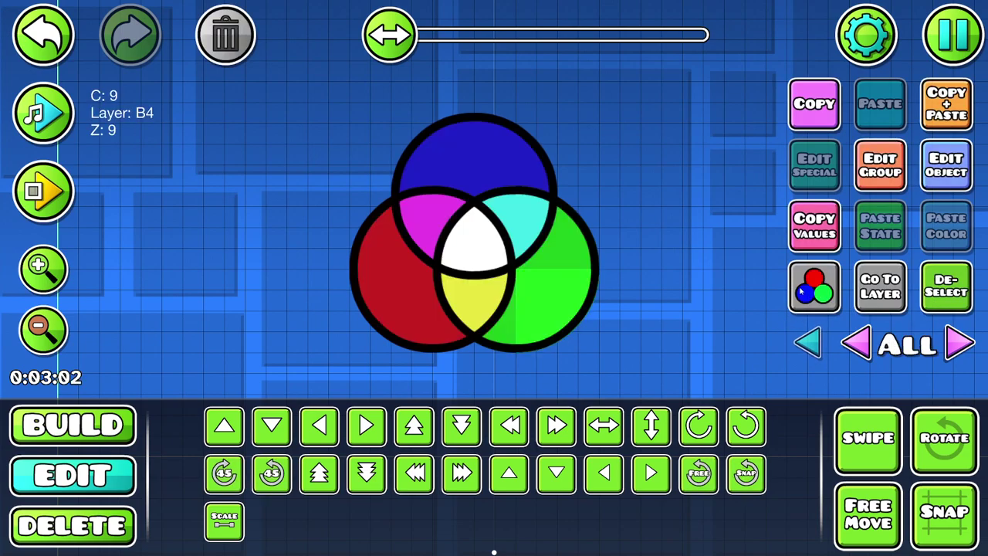
pyautogui.click(803, 289)
pyautogui.moveTo(274, 338); pyautogui.dragTo(338, 391)
pyautogui.moveTo(214, 338); pyautogui.dragTo(214, 178)
pyautogui.moveTo(274, 338); pyautogui.dragTo(273, 193)
pyautogui.moveTo(156, 148); pyautogui.dragTo(180, 223)
pyautogui.moveTo(273, 194); pyautogui.dragTo(299, 302)
pyautogui.moveTo(275, 338)
pyautogui.mouseDown()
pyautogui.moveTo(273, 211)
pyautogui.moveTo(274, 335)
pyautogui.mouseUp()
pyautogui.moveTo(156, 215); pyautogui.dragTo(157, 321)
pyautogui.moveTo(273, 335); pyautogui.dragTo(274, 148)
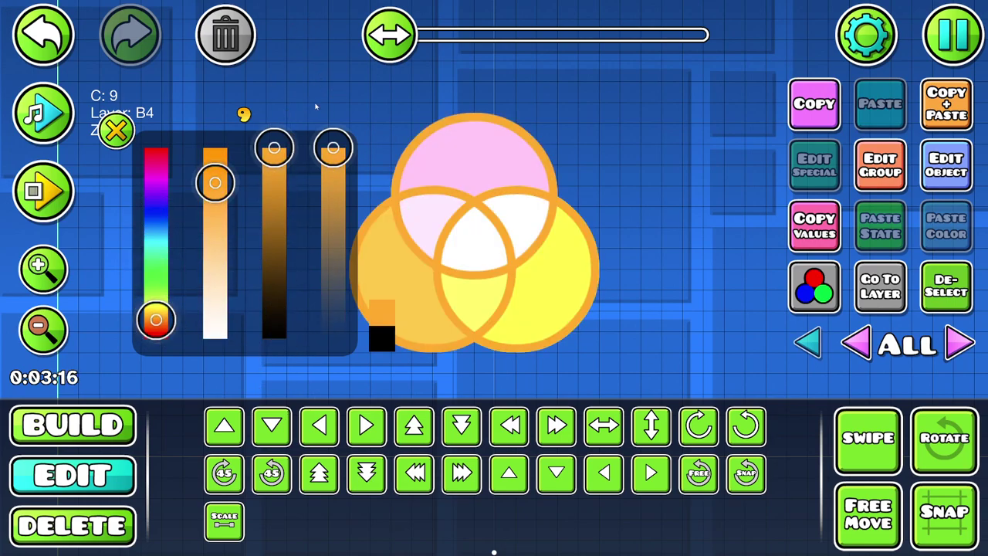
pyautogui.moveTo(213, 179); pyautogui.dragTo(215, 161)
pyautogui.moveTo(275, 151); pyautogui.dragTo(349, 387)
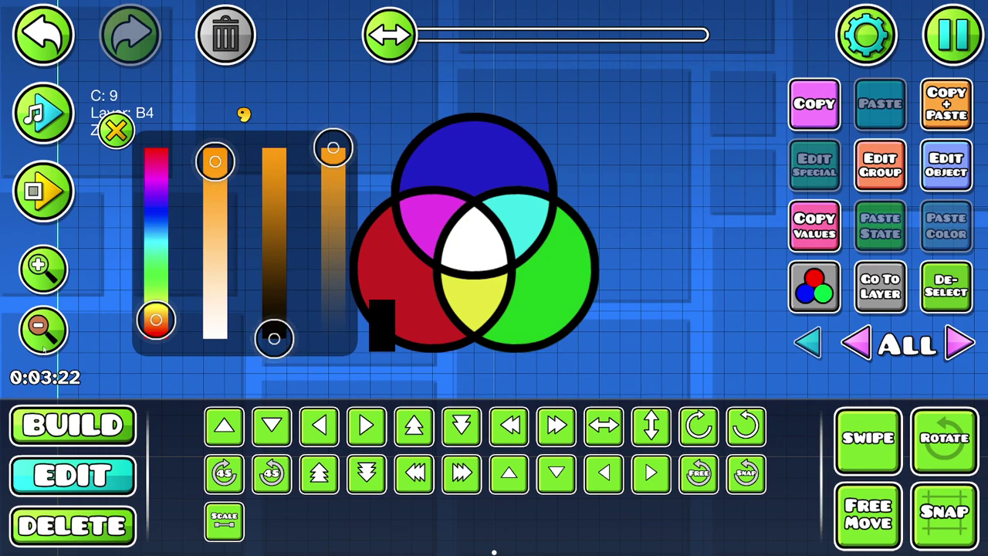
pyautogui.click(117, 130)
pyautogui.click(946, 285)
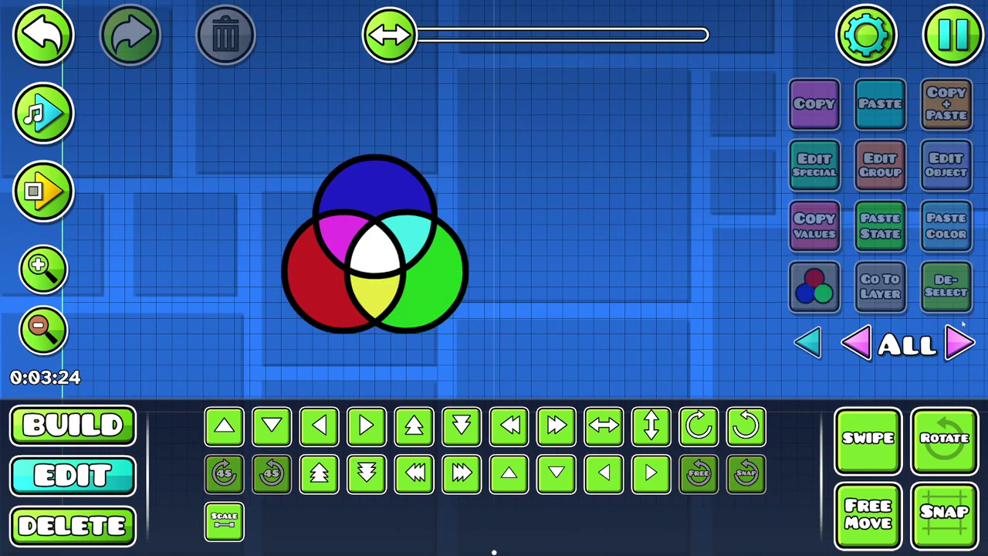
# Step: Enable the link controls in the editor options
pyautogui.click(953, 35)
pyautogui.click(900, 77)
pyautogui.press('Escape')
pyautogui.press('Escape')
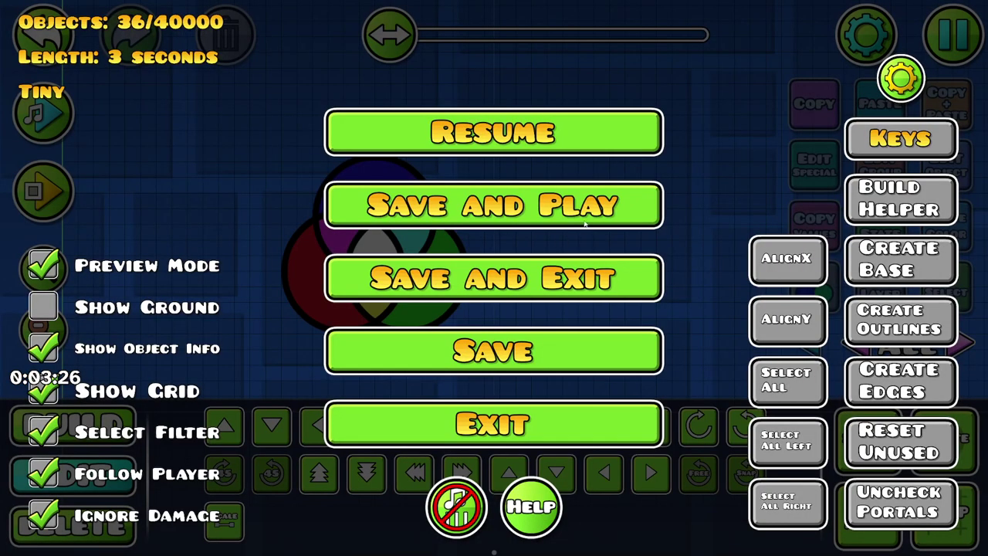
# Step: Select the blue and green circles together and move them far up, away from the red circle
pyautogui.click(395, 179)
pyautogui.click(435, 267)
pyautogui.click(414, 426)
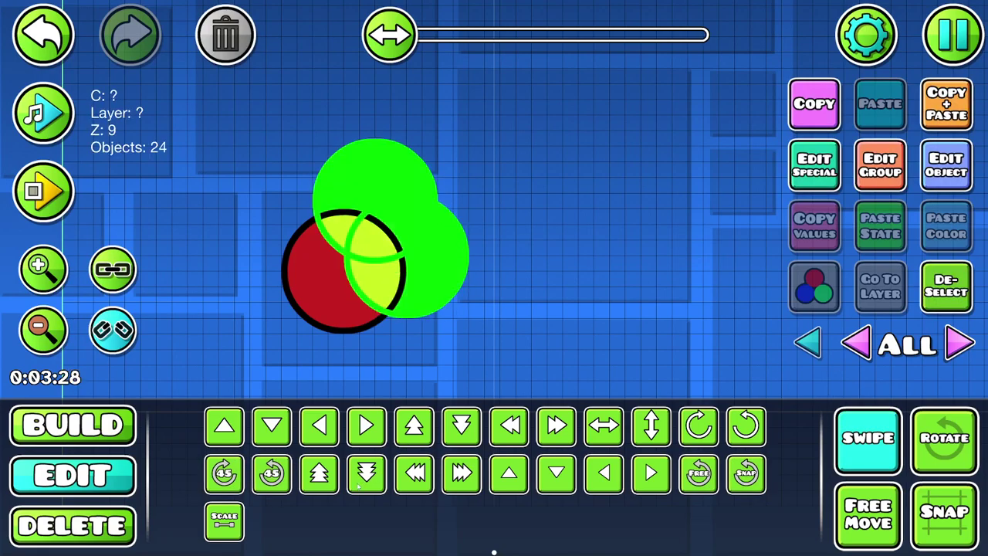
pyautogui.click(413, 426)
pyautogui.click(414, 427)
pyautogui.click(319, 474)
pyautogui.click(319, 474)
pyautogui.click(318, 474)
pyautogui.click(960, 342)
pyautogui.click(857, 342)
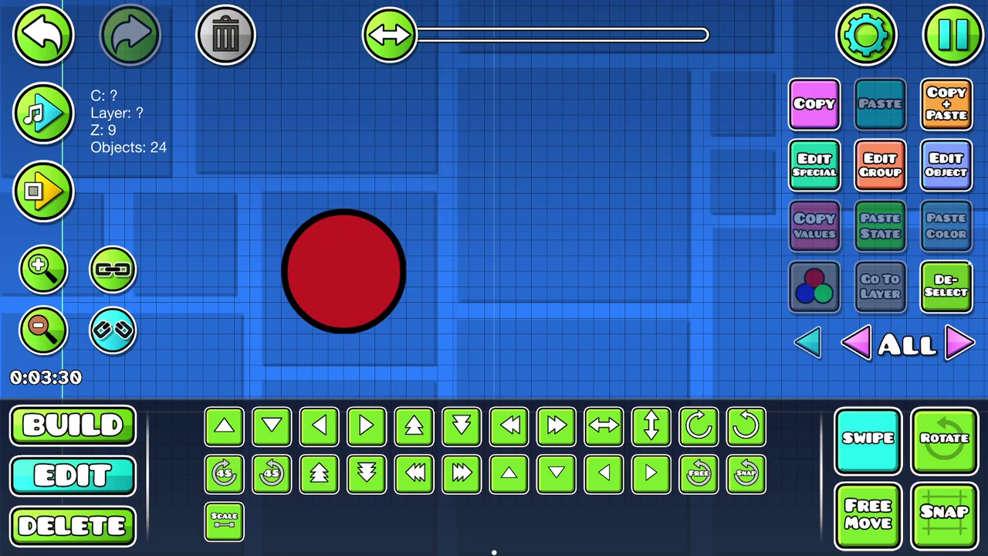
pyautogui.click(945, 286)
pyautogui.click(868, 440)
pyautogui.moveTo(732, 364); pyautogui.dragTo(760, 299)
pyautogui.click(865, 38)
pyautogui.press('Escape')
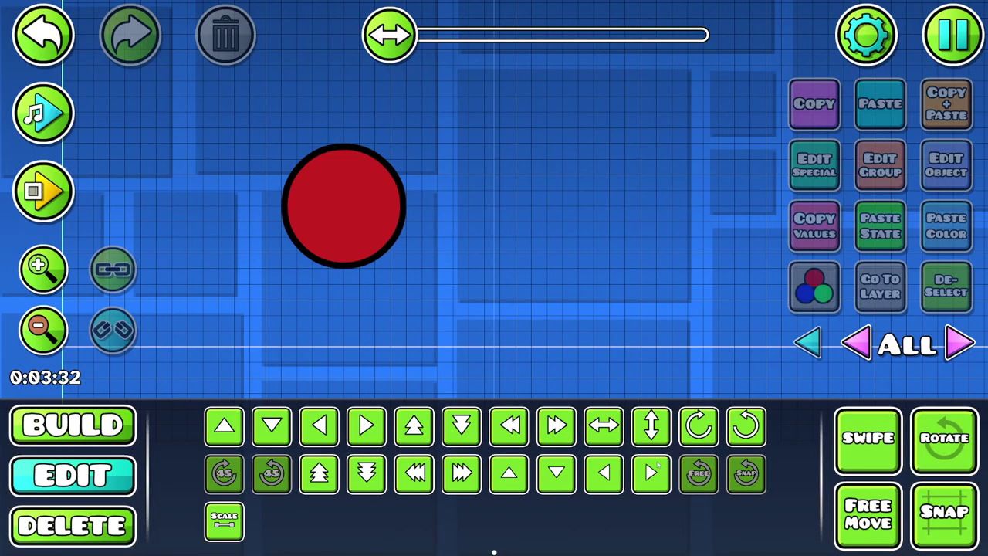
# Step: Place a pink ship portal below and to the left of the red circle
pyautogui.click(114, 429)
pyautogui.click(486, 384)
pyautogui.click(869, 439)
pyautogui.moveTo(691, 199); pyautogui.dragTo(683, 123)
pyautogui.click(415, 473)
pyautogui.click(214, 340)
pyautogui.click(748, 286)
pyautogui.click(946, 286)
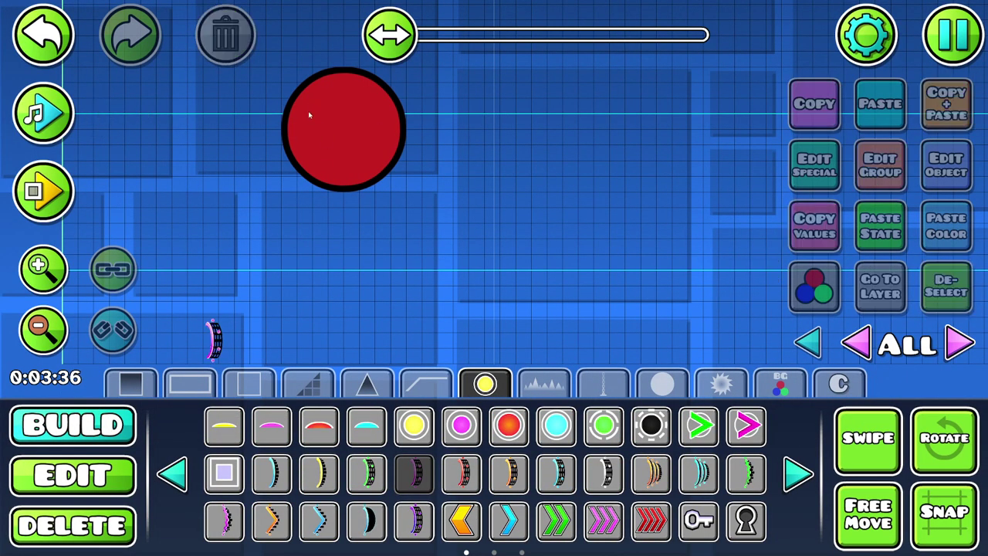
# Step: Select the whole red outlined circle and move it down and left to just above the ship portal
pyautogui.press('2')
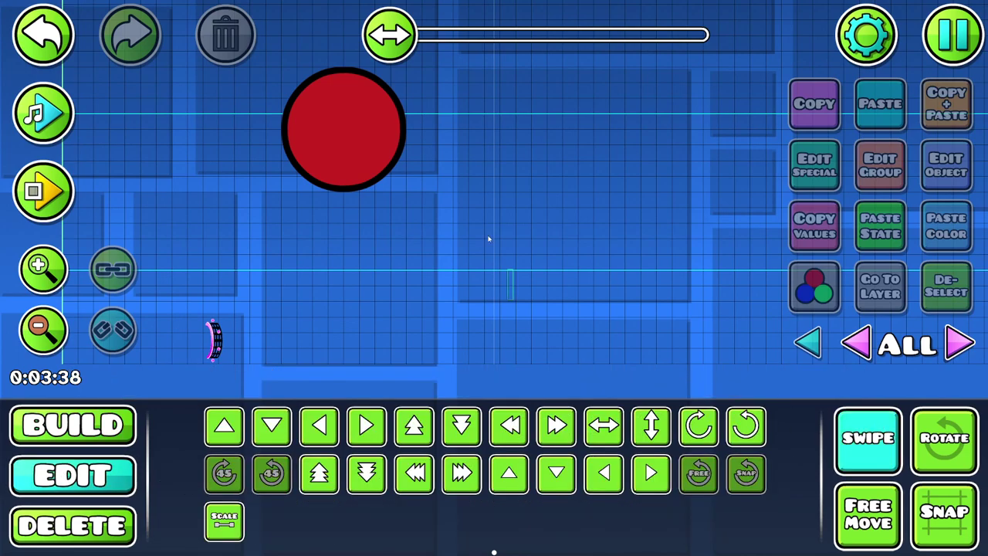
pyautogui.moveTo(488, 239); pyautogui.dragTo(298, 73)
pyautogui.press('a')
pyautogui.press('a')
pyautogui.press('a')
pyautogui.press('a')
pyautogui.press('a')
pyautogui.press('a')
pyautogui.press('a')
pyautogui.press('a')
pyautogui.press('s')
pyautogui.press('s')
pyautogui.press('s')
pyautogui.press('s')
pyautogui.press('s')
pyautogui.press('s')
pyautogui.press('s')
pyautogui.press('s')
pyautogui.click(868, 440)
# Step: Try scaling the red circle down to 2.00 and undo the change
pyautogui.click(223, 520)
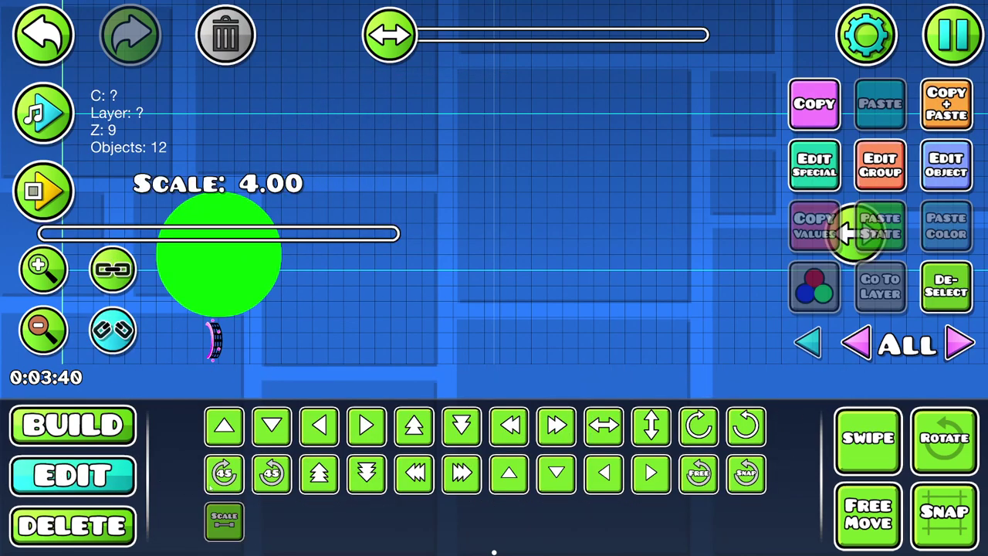
pyautogui.scroll(-1, 586, 282)
pyautogui.click(584, 280)
pyautogui.press('Tab')
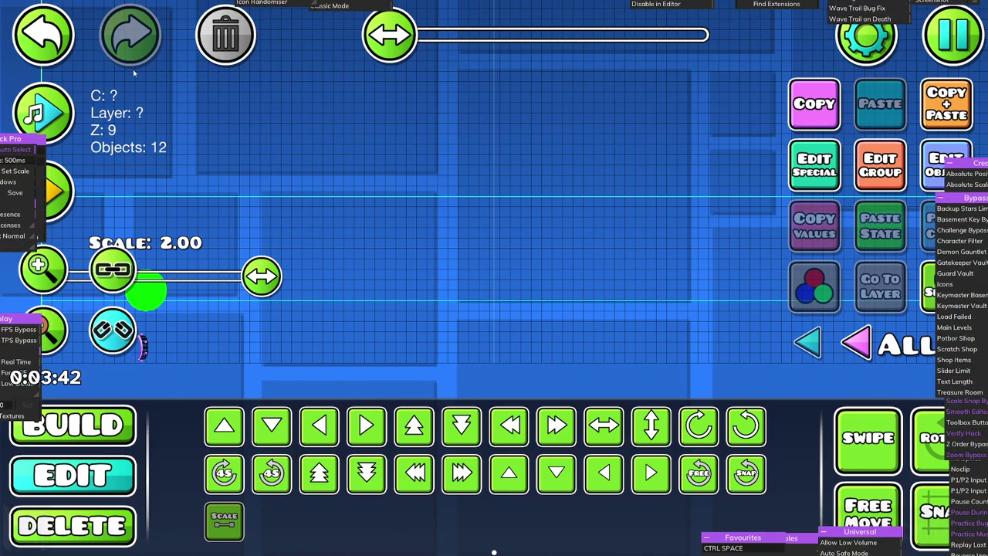
pyautogui.press('Tab')
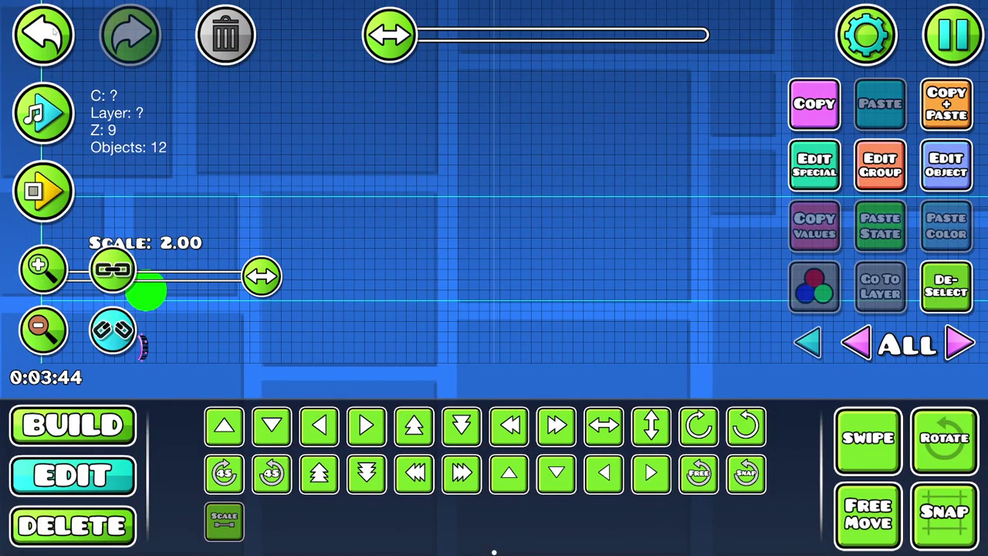
pyautogui.hotkey('ctrl', 'z')
# Step: Enlarge the red circle slightly and move a duplicate of it up and to the right
pyautogui.moveTo(570, 276); pyautogui.dragTo(670, 276)
pyautogui.click(934, 123)
pyautogui.press('d')
pyautogui.press('w')
pyautogui.press('d')
pyautogui.press('w')
pyautogui.press('w')
pyautogui.press('d')
pyautogui.press('w')
pyautogui.press('d')
pyautogui.press('w')
pyautogui.press('d')
pyautogui.press('w')
pyautogui.press('d')
pyautogui.press('w')
pyautogui.press('w')
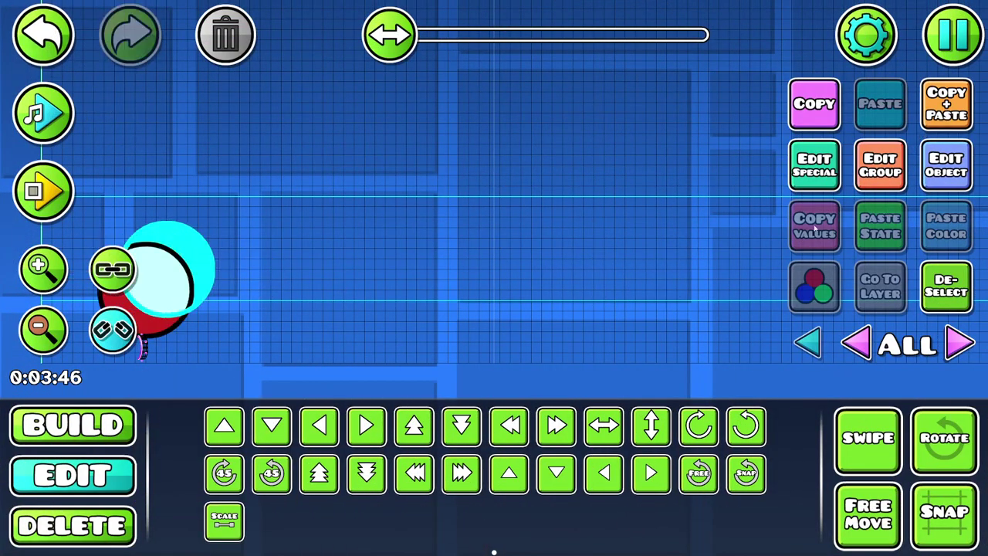
# Step: Scale the duplicated circle down so it is smaller than the original red circle
pyautogui.click(224, 521)
pyautogui.moveTo(718, 301); pyautogui.dragTo(486, 309)
pyautogui.moveTo(758, 208); pyautogui.dragTo(513, 210)
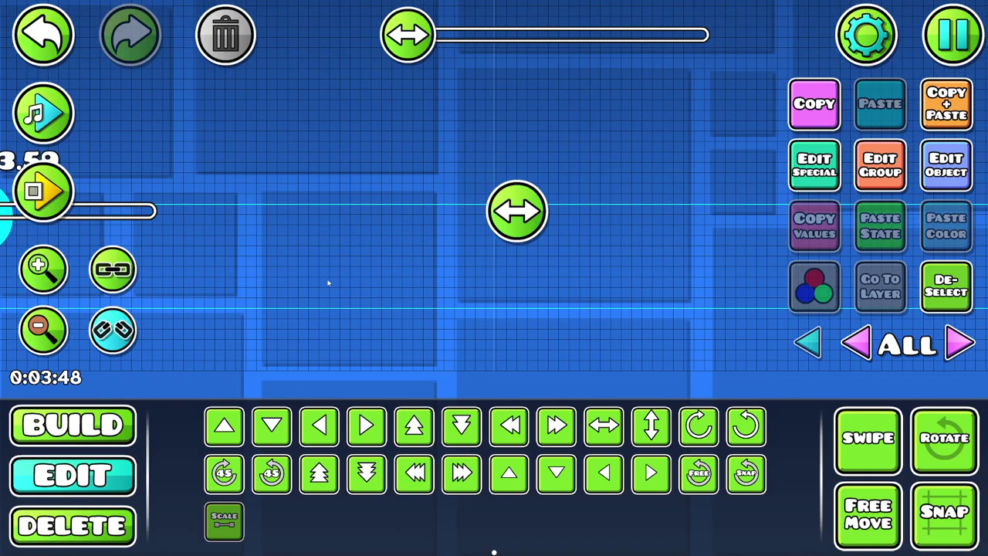
pyautogui.moveTo(329, 283); pyautogui.dragTo(562, 276)
pyautogui.moveTo(749, 203); pyautogui.dragTo(709, 202)
# Step: Add two further copies of the circle towards the right, scaling each one smaller and the last to 1.87
pyautogui.click(929, 122)
pyautogui.press('s')
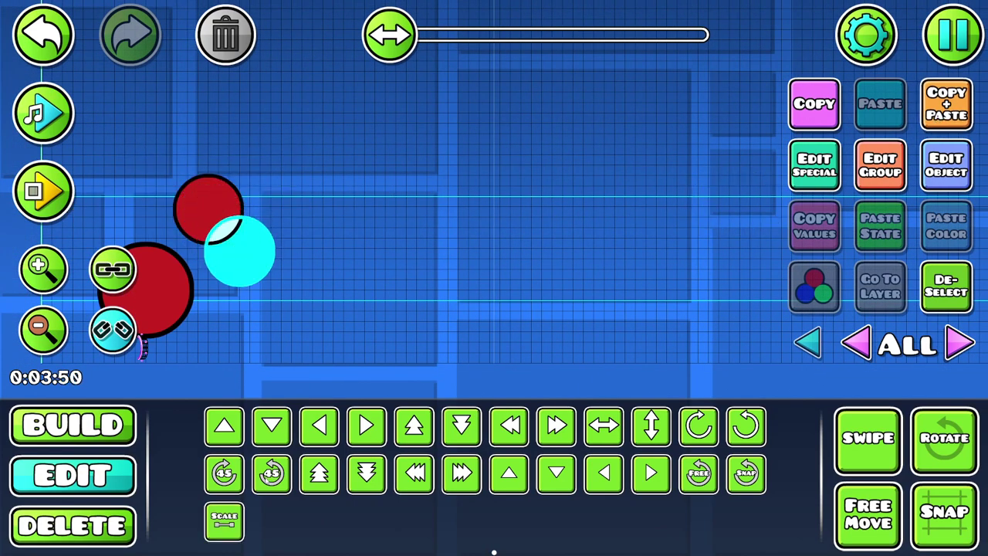
pyautogui.click(224, 521)
pyautogui.moveTo(750, 247); pyautogui.dragTo(572, 247)
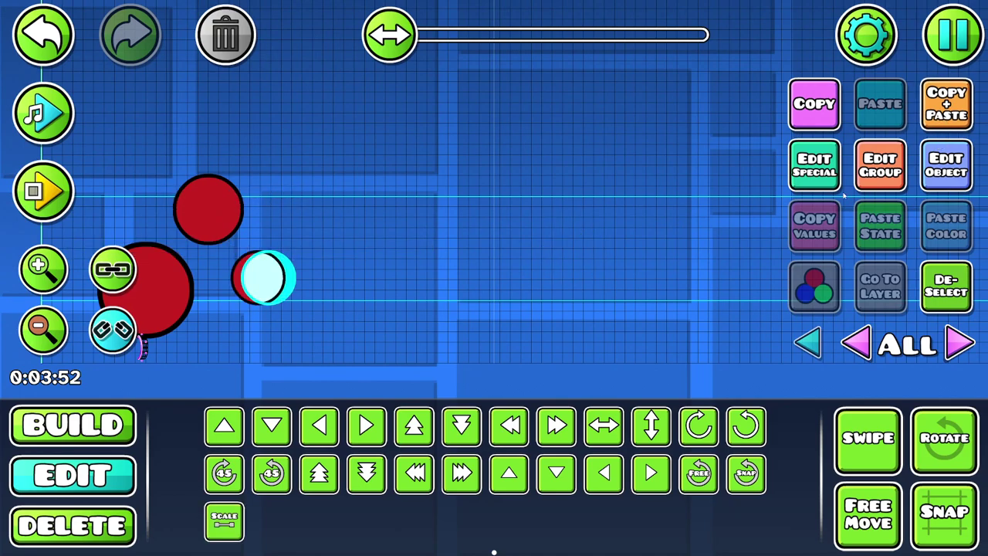
pyautogui.click(223, 521)
pyautogui.moveTo(641, 223); pyautogui.dragTo(463, 223)
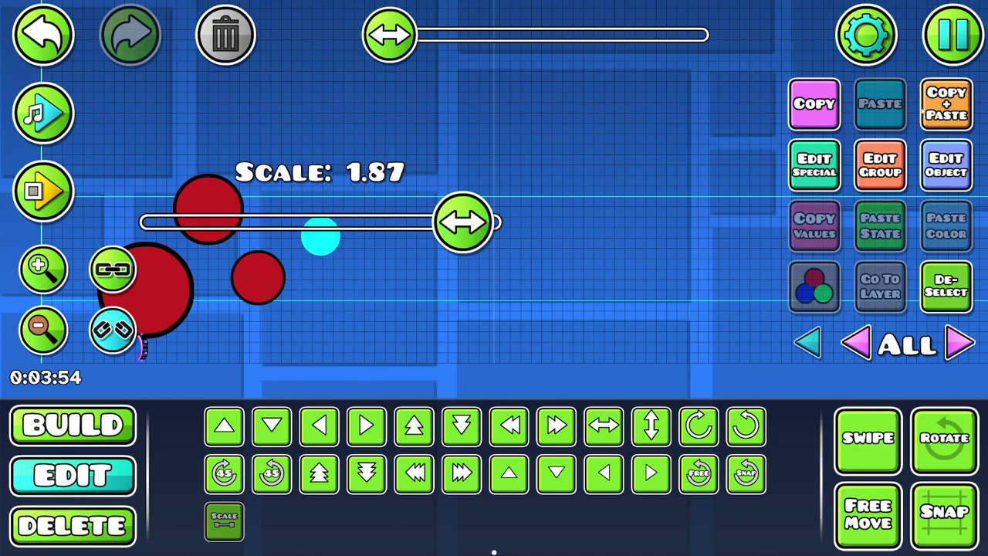
# Step: Add two smaller copies of the 1.87-scale circle, one up and left of it and one at its lower right
pyautogui.click(924, 112)
pyautogui.press('a')
pyautogui.press('w')
pyautogui.press('a')
pyautogui.press('w')
pyautogui.press('a')
pyautogui.press('w')
pyautogui.press('a')
pyautogui.press('w')
pyautogui.click(224, 521)
pyautogui.moveTo(423, 191); pyautogui.dragTo(363, 289)
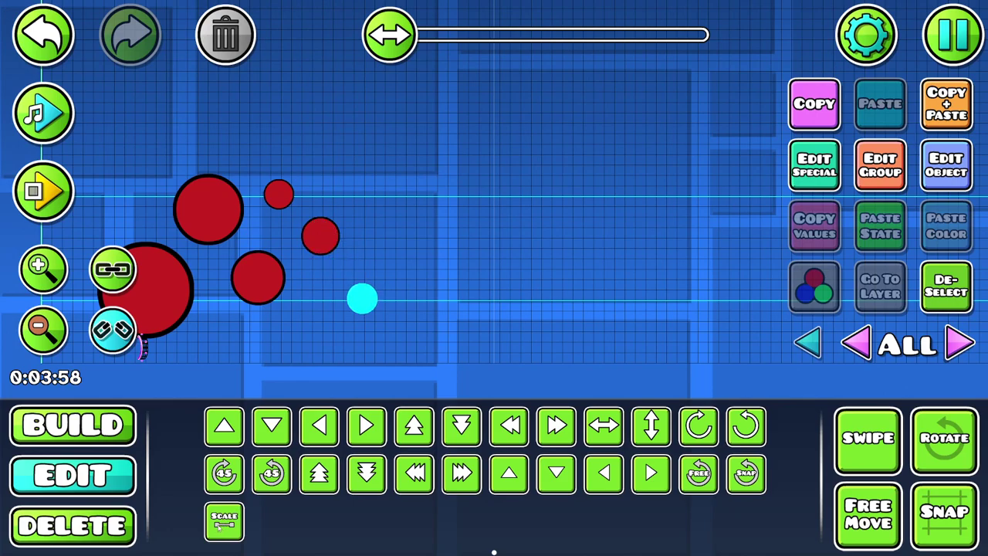
# Step: Scale the newest circle copy at the lower right up to 2.02
pyautogui.scroll(3, 128, 347)
pyautogui.moveTo(148, 266); pyautogui.dragTo(716, 235)
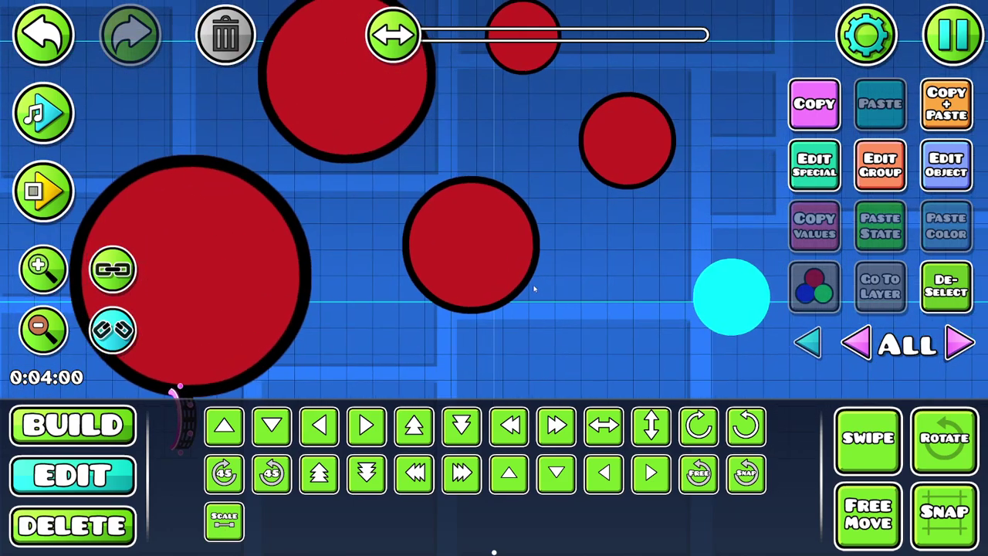
pyautogui.scroll(-4, 532, 289)
pyautogui.click(223, 522)
pyautogui.moveTo(403, 284); pyautogui.dragTo(530, 285)
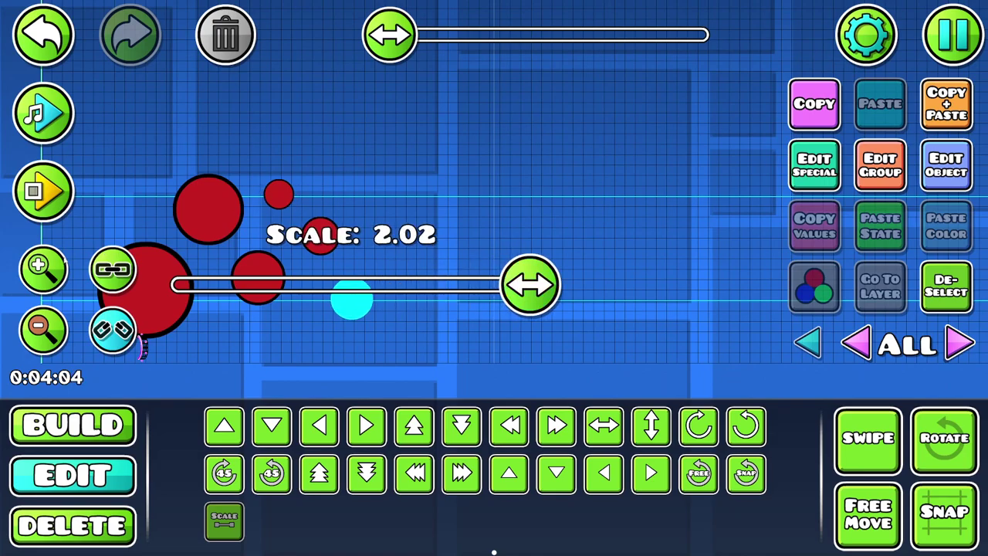
# Step: Scale the lower-right circle copy up further and nudge it slightly left
pyautogui.click(54, 267)
pyautogui.click(54, 267)
pyautogui.click(54, 267)
pyautogui.moveTo(116, 212); pyautogui.dragTo(820, 314)
pyautogui.click(53, 329)
pyautogui.scroll(-4, 221, 276)
pyautogui.press('a')
# Step: Duplicate the enlarged lower-right circle and move the copy up and to the right
pyautogui.click(946, 104)
pyautogui.press('d')
pyautogui.press('d')
pyautogui.press('d')
pyautogui.press('w')
pyautogui.press('d')
pyautogui.press('w')
pyautogui.press('w')
pyautogui.press('w')
pyautogui.press('w')
pyautogui.press('d')
pyautogui.press('w')
pyautogui.press('w')
pyautogui.press('w')
# Step: Scale the new upper-right circle copy up to 4.22 and adjust its position slightly
pyautogui.click(234, 526)
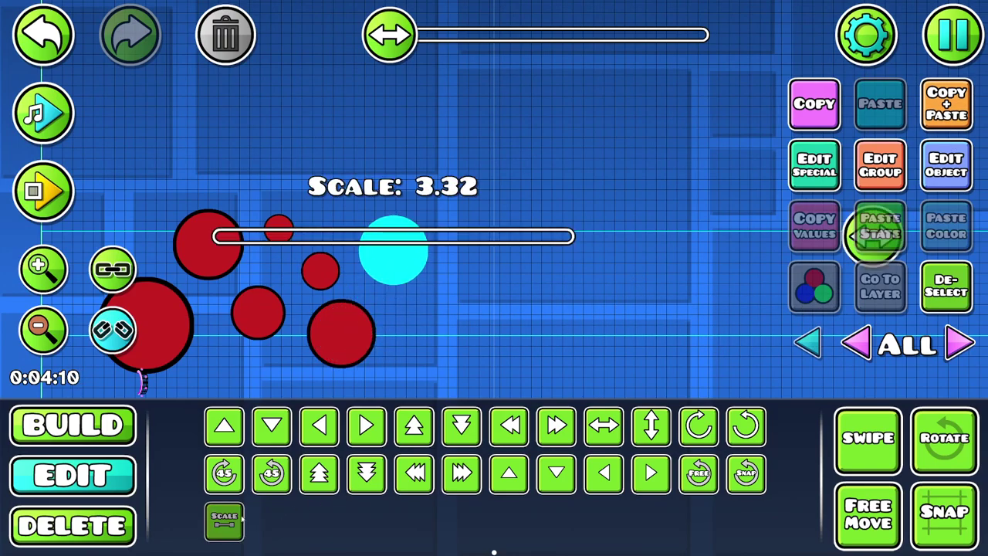
pyautogui.press('w')
pyautogui.moveTo(642, 286); pyautogui.dragTo(403, 271)
pyautogui.moveTo(634, 222); pyautogui.dragTo(844, 212)
pyautogui.press('d')
pyautogui.press('w')
pyautogui.moveTo(445, 228); pyautogui.dragTo(606, 208)
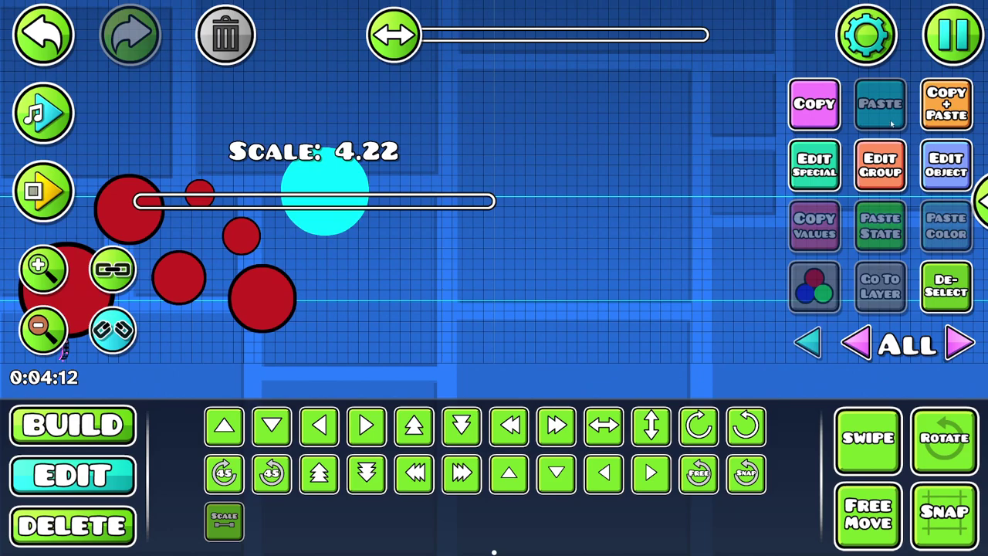
# Step: Duplicate the 4.22-scale circle and move the copy down and slightly to the right
pyautogui.click(946, 104)
pyautogui.press('d')
pyautogui.press('s')
pyautogui.press('s')
pyautogui.press('d')
pyautogui.press('s')
pyautogui.press('d')
pyautogui.press('s')
pyautogui.press('s')
pyautogui.press('s')
pyautogui.press('d')
pyautogui.press('s')
pyautogui.press('s')
pyautogui.press('s')
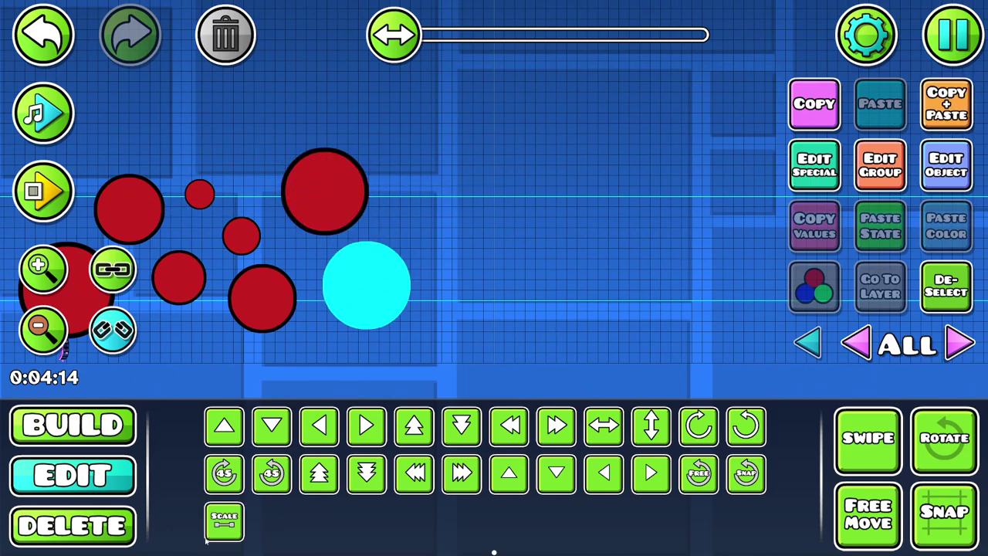
# Step: Scale the newest lower-right circle copy down to 3.13 and nudge it left
pyautogui.click(212, 537)
pyautogui.press('a')
pyautogui.moveTo(461, 352); pyautogui.dragTo(273, 354)
pyautogui.click(44, 333)
pyautogui.moveTo(568, 321); pyautogui.dragTo(441, 322)
pyautogui.click(44, 270)
pyautogui.moveTo(61, 353); pyautogui.dragTo(556, 289)
# Step: Duplicate the whole set of red circles, flip the copies horizontally and vertically, and move them to the right
pyautogui.click(844, 415)
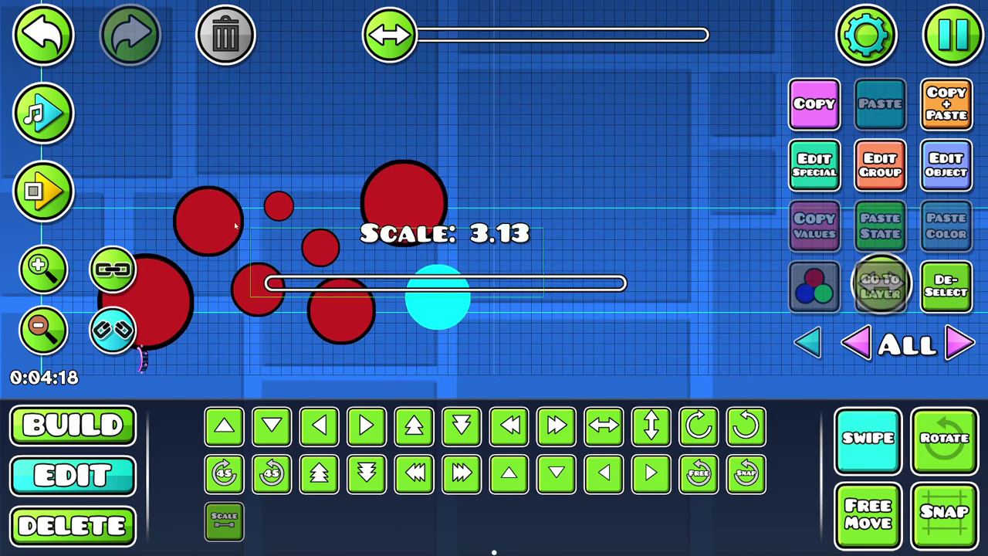
pyautogui.moveTo(235, 227); pyautogui.dragTo(139, 187)
pyautogui.click(947, 104)
pyautogui.press('d')
pyautogui.press('d')
pyautogui.press('d')
pyautogui.press('d')
pyautogui.click(603, 426)
pyautogui.press('d')
pyautogui.press('d')
pyautogui.click(650, 426)
pyautogui.press('d')
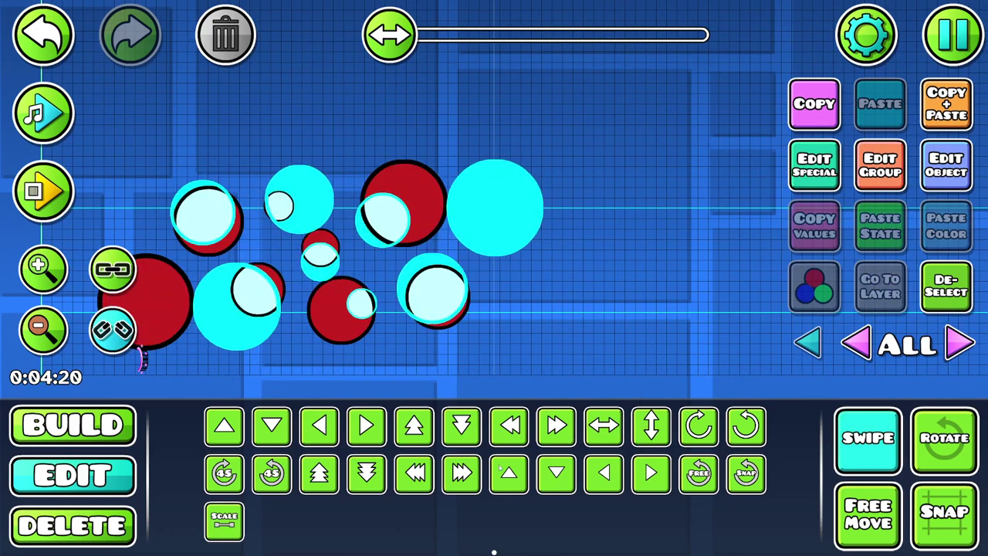
# Step: Select both the original and the flipped circles and assign them all to group 1
pyautogui.moveTo(154, 192); pyautogui.dragTo(154, 196)
pyautogui.click(880, 165)
pyautogui.click(276, 201)
pyautogui.click(710, 200)
pyautogui.click(492, 507)
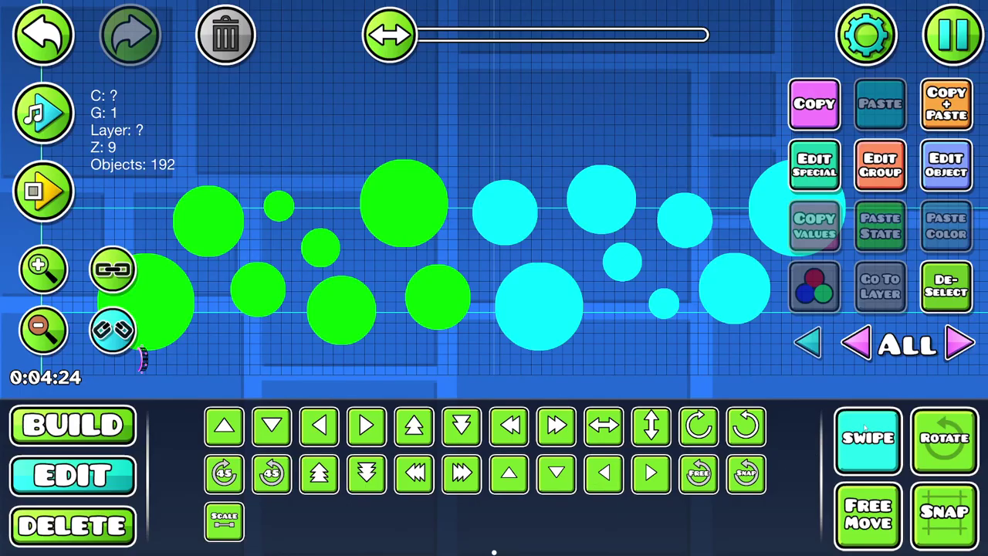
# Step: Add a further group ID to the circles
pyautogui.doubleClick(48, 271)
pyautogui.moveTo(247, 355); pyautogui.dragTo(741, 247)
pyautogui.press('a')
pyautogui.press('a')
pyautogui.press('a')
pyautogui.press('1')
pyautogui.moveTo(725, 309); pyautogui.dragTo(717, 248)
pyautogui.click(764, 388)
pyautogui.click(880, 164)
pyautogui.click(580, 203)
pyautogui.click(711, 202)
pyautogui.click(502, 507)
# Step: Place a Move trigger beside the first circle, targeting group 1 with Lock to Player X and a move time of 999
pyautogui.click(318, 427)
pyautogui.click(323, 293)
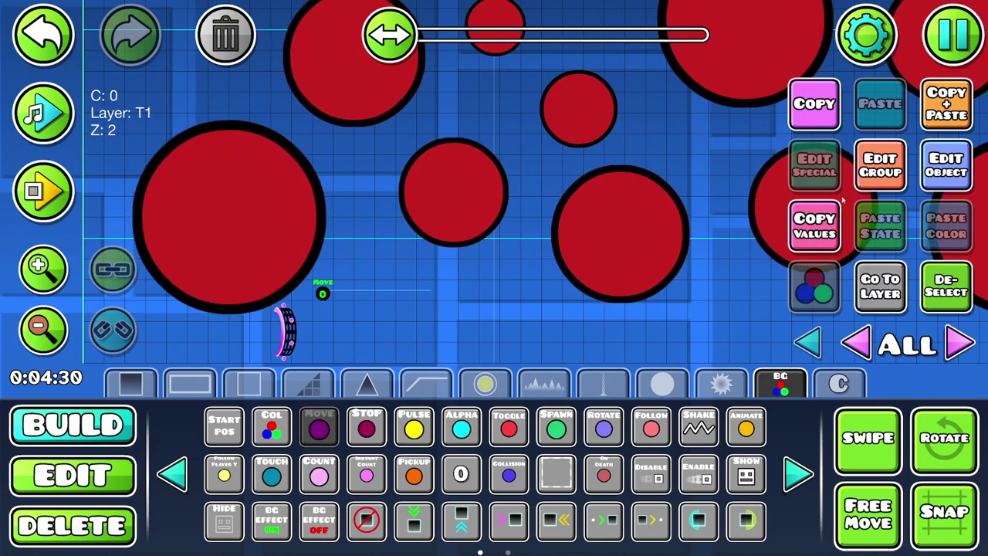
pyautogui.click(947, 164)
pyautogui.press('BackSpace')
pyautogui.press('BackSpace')
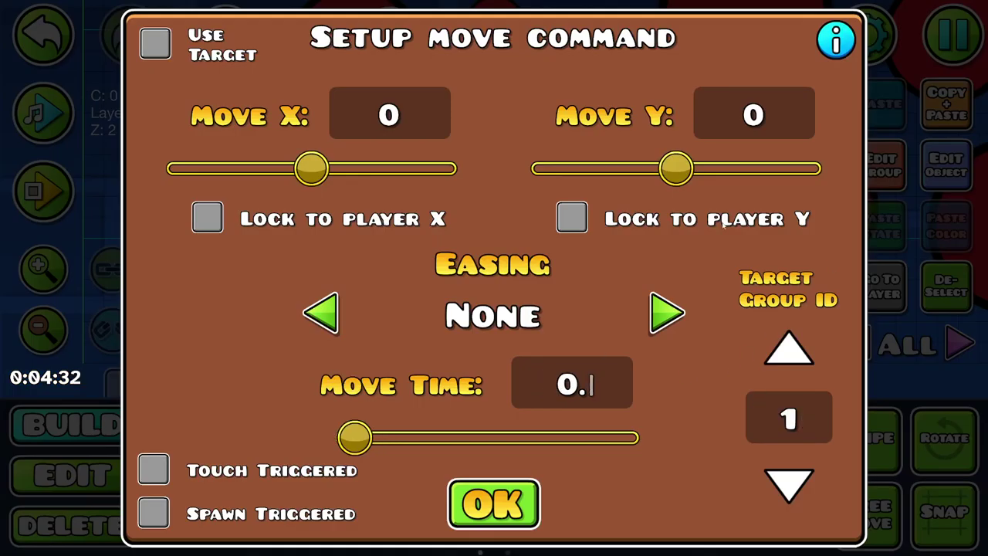
pyautogui.write('999')
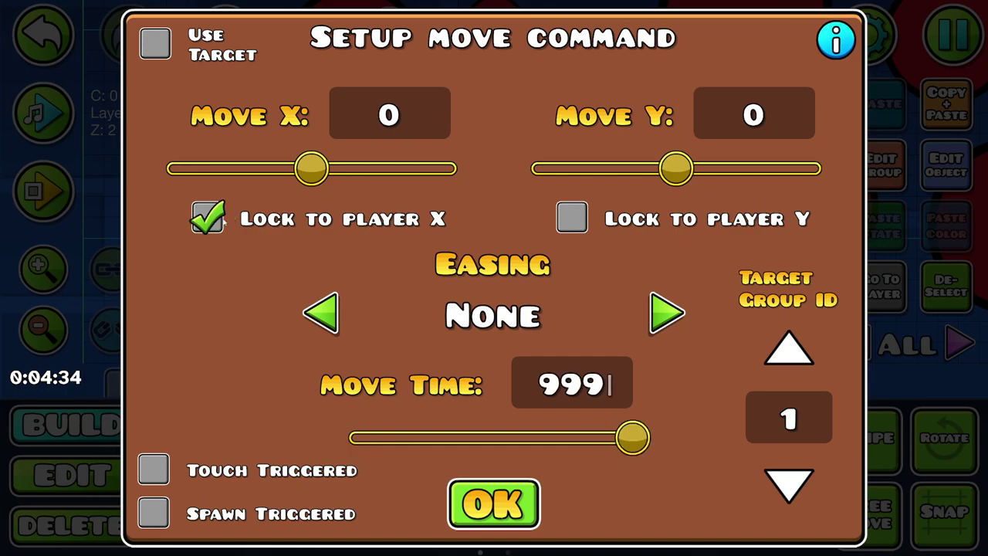
pyautogui.press('Escape')
# Step: Move the new Move trigger left to just before the start of the level
pyautogui.press('a')
pyautogui.press('a')
pyautogui.press('a')
pyautogui.press('2')
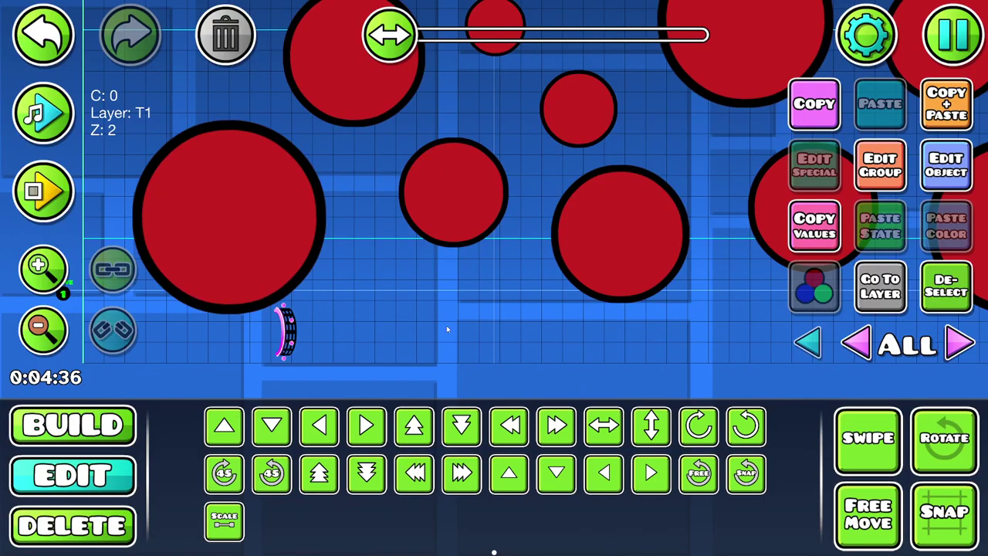
# Step: Duplicate the Move trigger just below itself and set the copy to Move X -120, move time 0, without Lock to Player X
pyautogui.press('s')
pyautogui.click(936, 163)
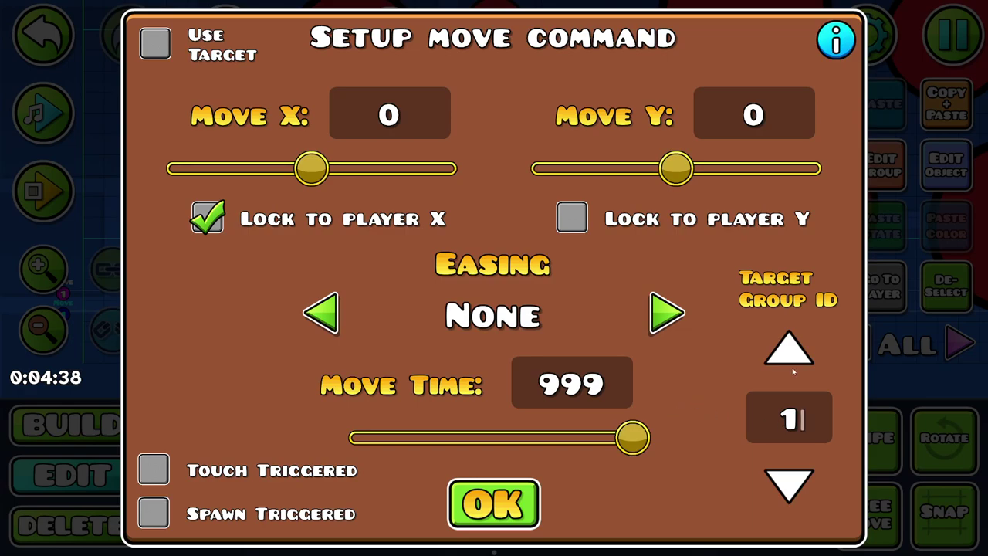
pyautogui.press('BackSpace')
pyautogui.press('BackSpace')
pyautogui.press('BackSpace')
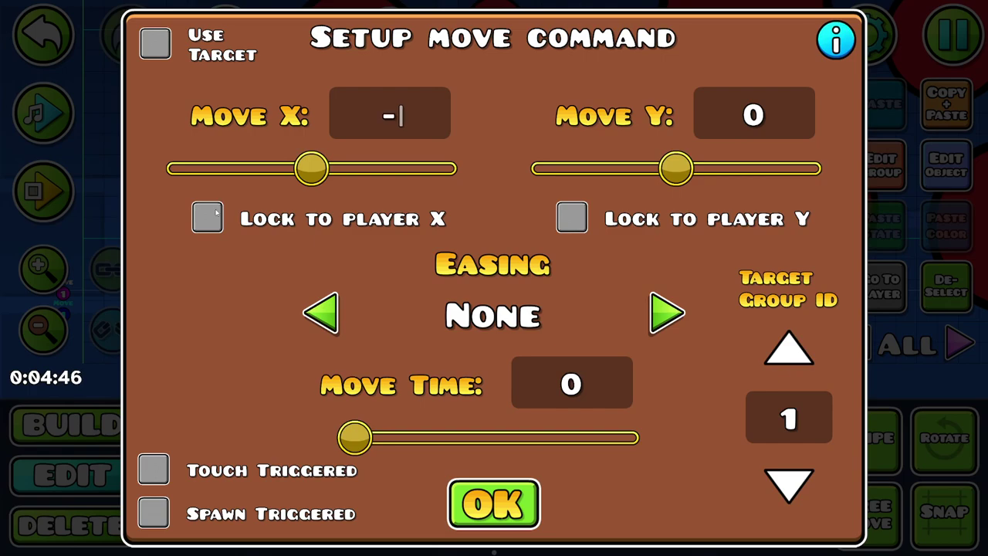
pyautogui.write('-120')
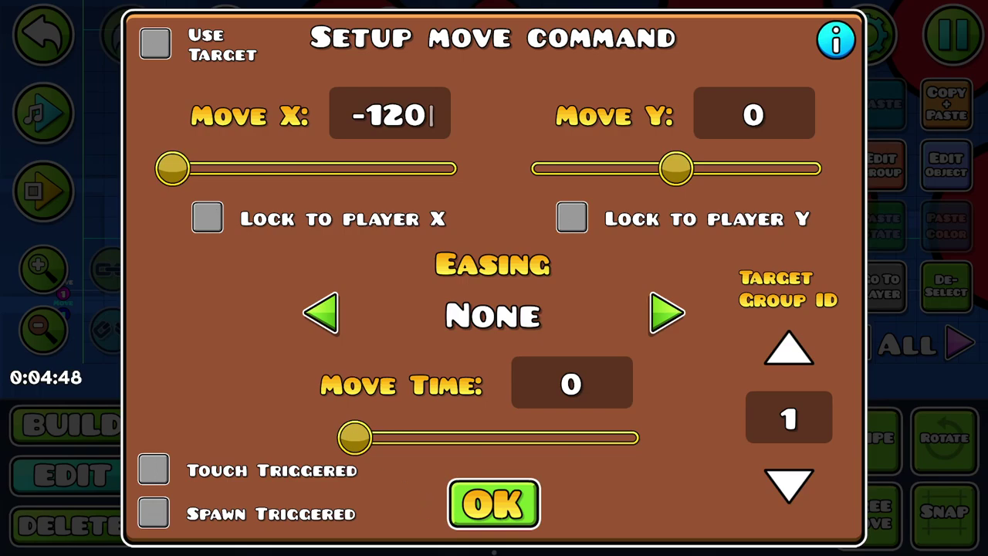
pyautogui.click(494, 503)
# Step: Playtest the level in the editor and in full play to check the circles' movement, and return to the editor
pyautogui.click(42, 192)
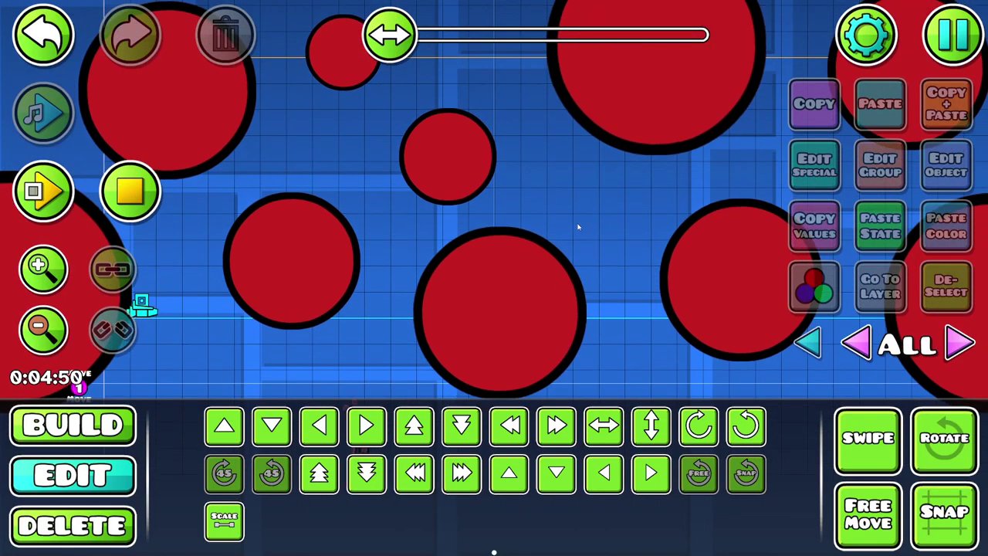
pyautogui.press('Escape')
pyautogui.click(608, 225)
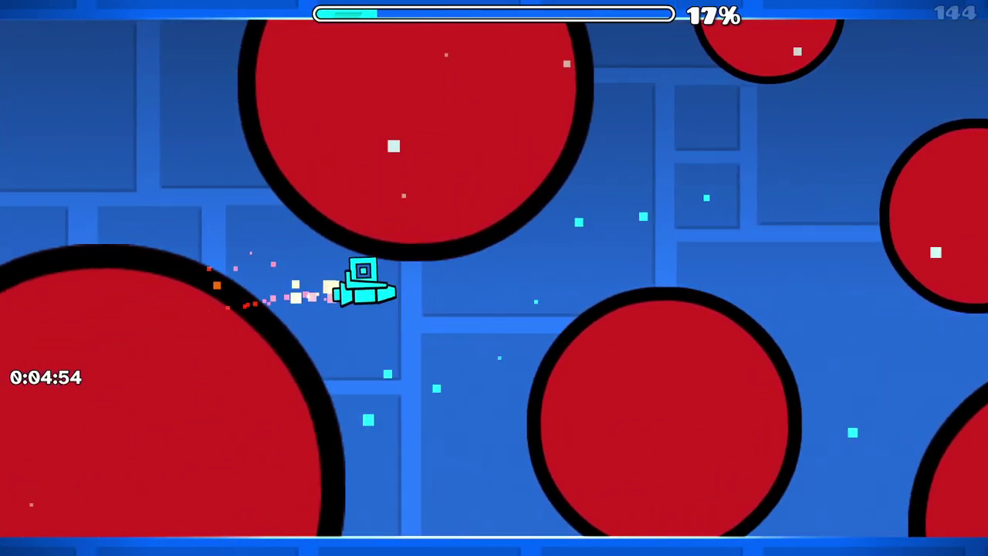
pyautogui.press('Escape')
pyautogui.click(214, 330)
pyautogui.scroll(-4, 121, 426)
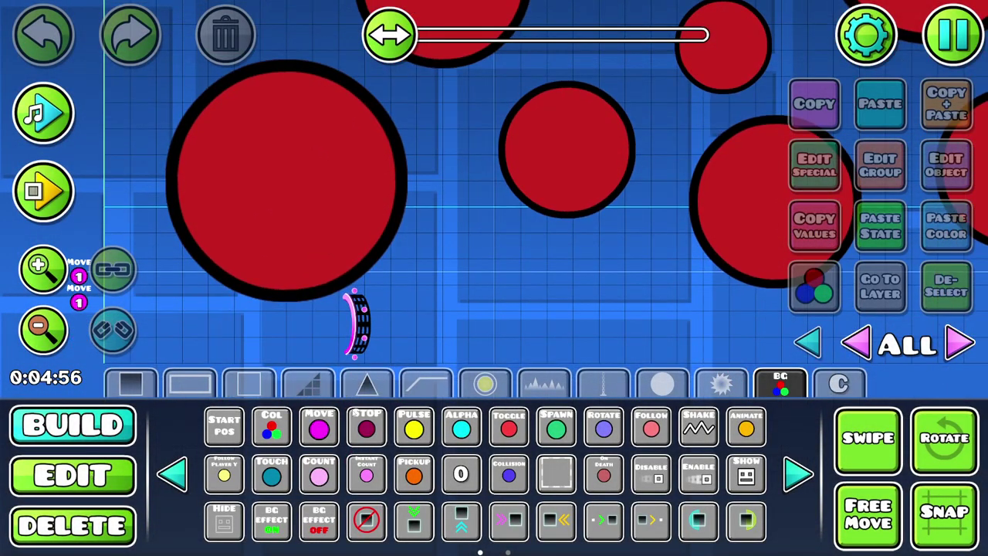
# Step: Place a Move trigger above the level start, targeting group 2 with a move time of 15 and Move X -400
pyautogui.click(319, 426)
pyautogui.scroll(8, 228, 270)
pyautogui.scroll(4, 228, 270)
pyautogui.click(156, 220)
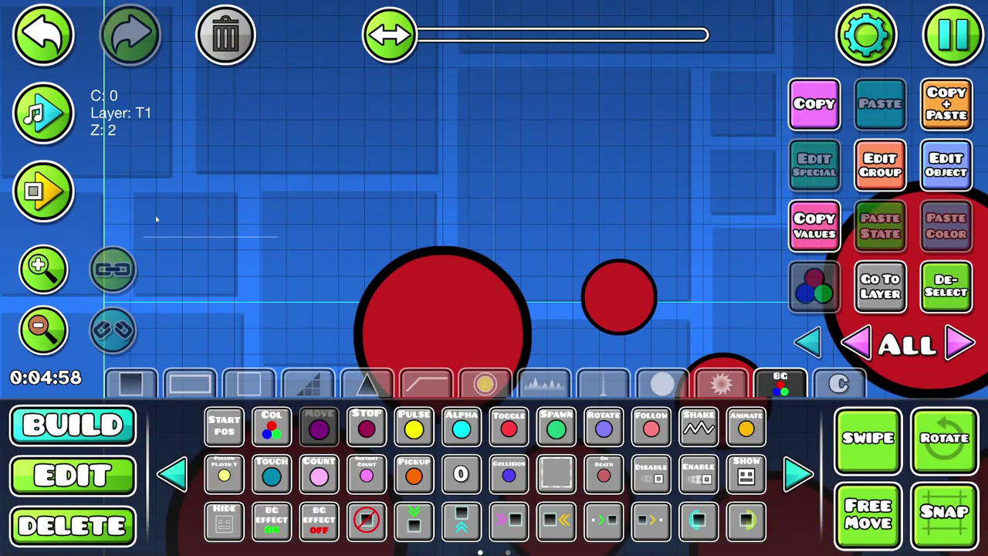
pyautogui.click(946, 165)
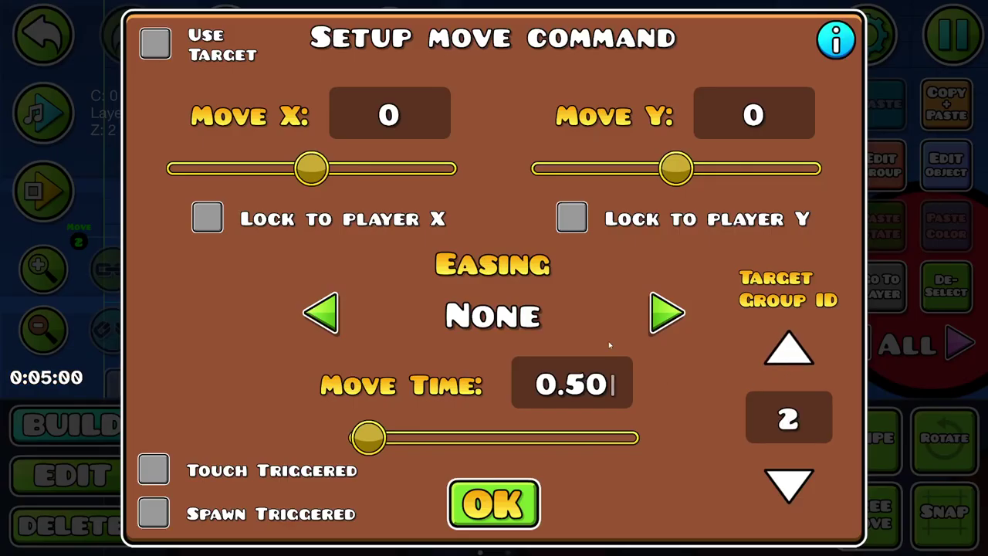
pyautogui.press('BackSpace')
pyautogui.press('BackSpace')
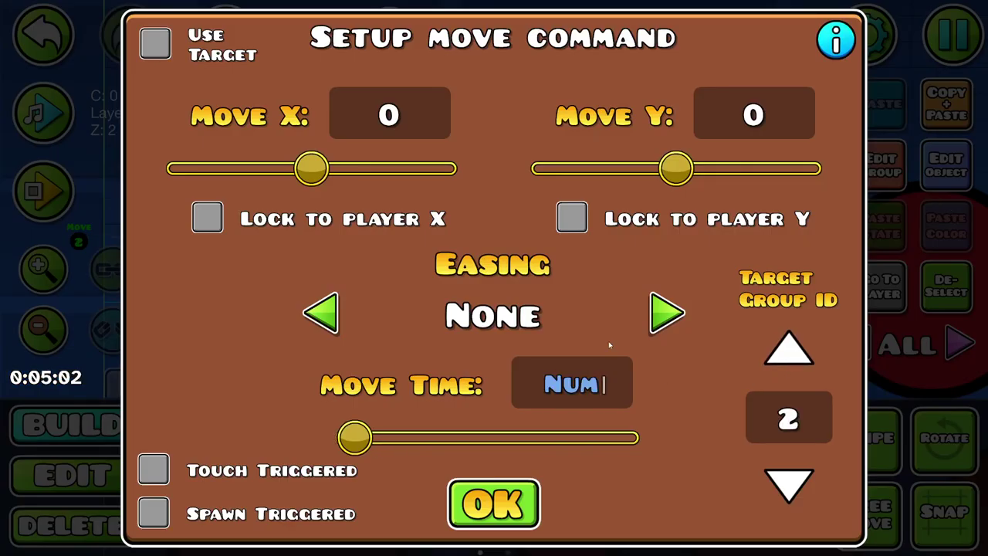
pyautogui.write('15')
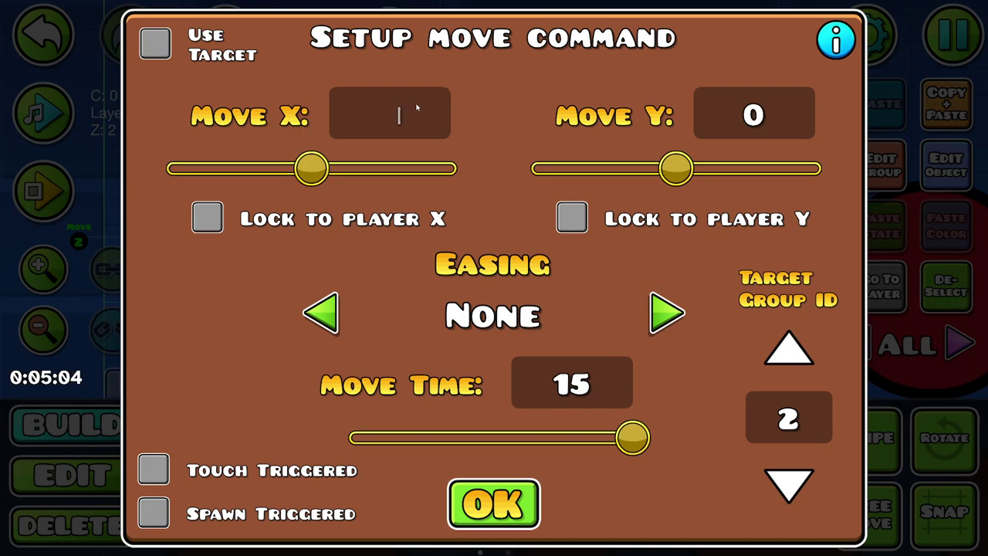
pyautogui.write('-400')
pyautogui.click(494, 503)
# Step: Playtest the level in the editor to check how the circles drift past the flying ship, and stop the playtest
pyautogui.click(44, 189)
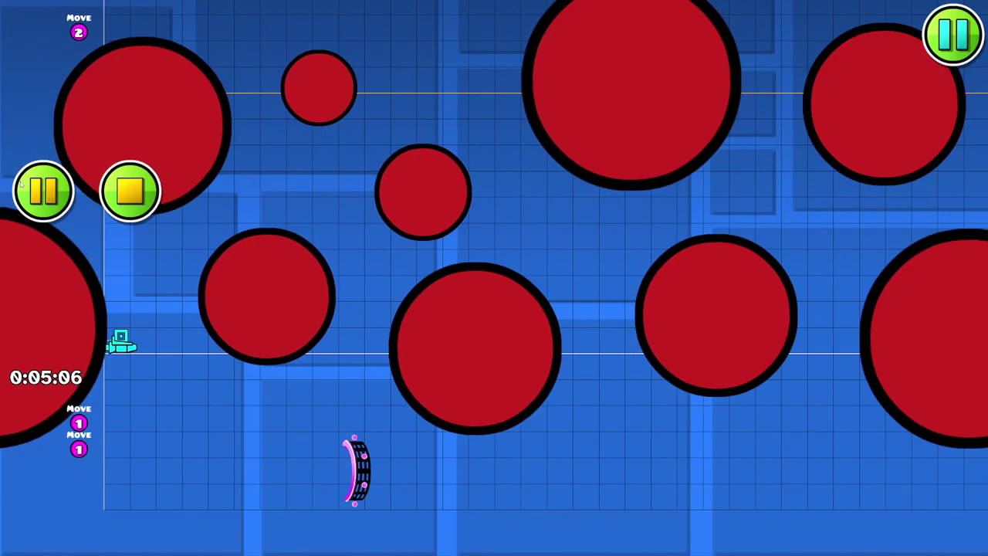
pyautogui.press('space')
pyautogui.press('space')
pyautogui.press('space')
pyautogui.press('space')
pyautogui.press('space')
pyautogui.press('space')
pyautogui.press('space')
pyautogui.press('space')
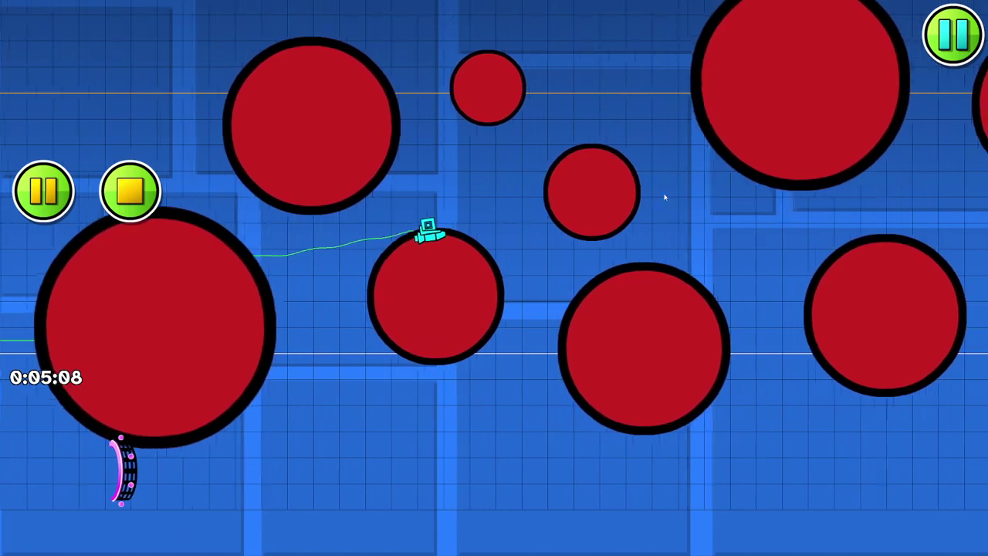
pyautogui.press('space')
pyautogui.press('space')
pyautogui.press('space')
pyautogui.press('space')
pyautogui.press('space')
pyautogui.press('space')
pyautogui.press('space')
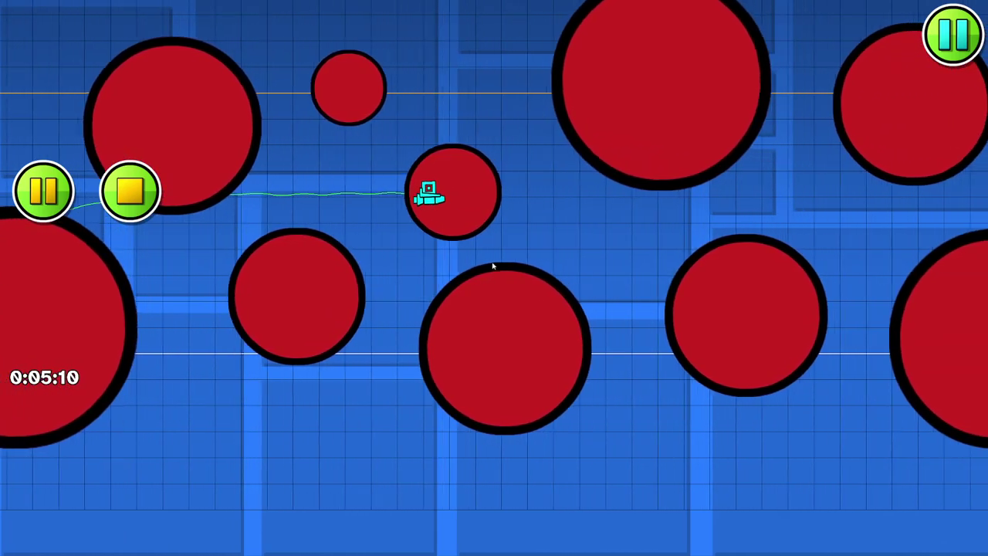
pyautogui.click(129, 191)
# Step: Select the green outlined circle above the level and move it down so it overlaps the first red circles
pyautogui.click(44, 330)
pyautogui.click(44, 330)
pyautogui.moveTo(116, 203); pyautogui.dragTo(357, 226)
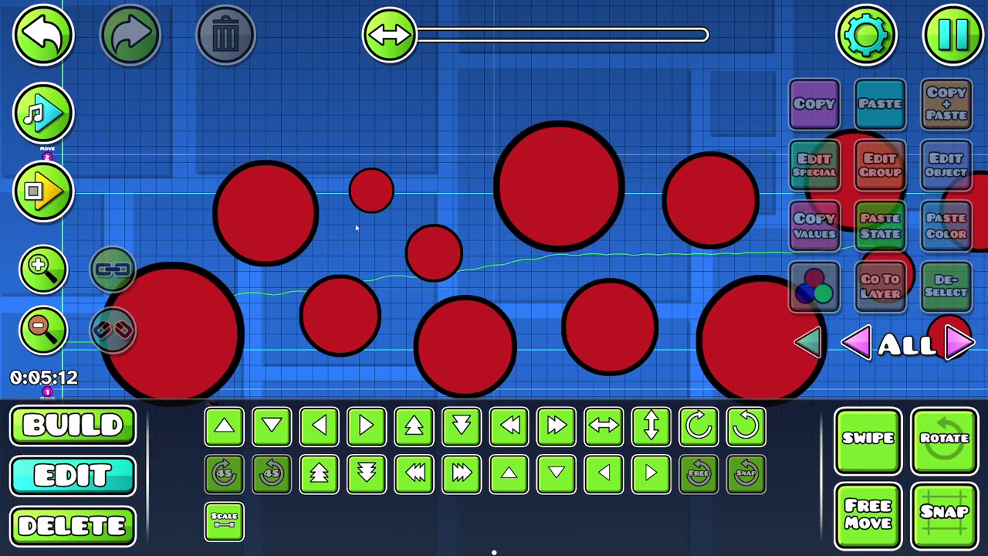
pyautogui.click(44, 269)
pyautogui.moveTo(362, 154); pyautogui.dragTo(553, 223)
pyautogui.moveTo(195, 234); pyautogui.dragTo(125, 511)
pyautogui.click(44, 330)
pyautogui.click(44, 331)
pyautogui.scroll(2, 305, 217)
pyautogui.click(245, 116)
pyautogui.click(279, 166)
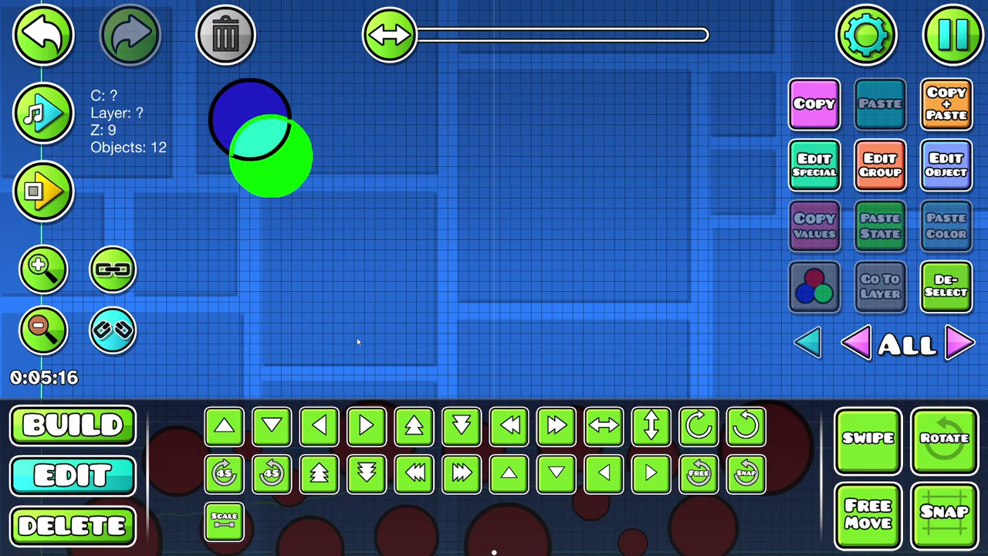
pyautogui.scroll(-3, 356, 340)
pyautogui.click(367, 474)
pyautogui.click(368, 474)
pyautogui.click(368, 474)
pyautogui.click(368, 474)
pyautogui.scroll(-3, 456, 152)
pyautogui.press('s')
pyautogui.press('s')
pyautogui.press('s')
pyautogui.press('s')
pyautogui.press('s')
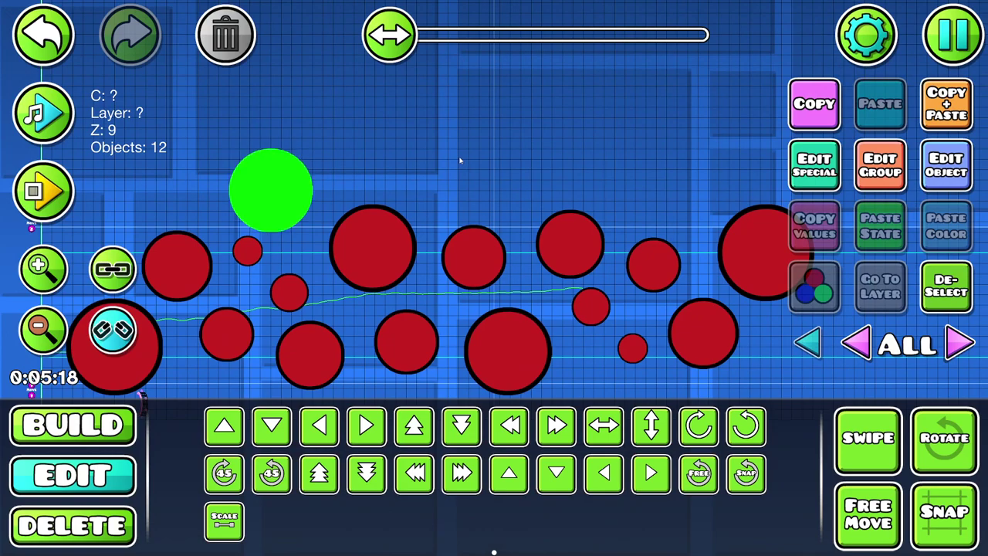
pyautogui.press('a')
pyautogui.press('a')
pyautogui.scroll(-2, 440, 245)
pyautogui.press('s')
pyautogui.press('s')
pyautogui.press('s')
pyautogui.press('s')
pyautogui.press('s')
pyautogui.press('s')
pyautogui.press('s')
pyautogui.press('s')
pyautogui.press('s')
pyautogui.press('s')
pyautogui.press('a')
pyautogui.press('a')
pyautogui.press('a')
pyautogui.press('a')
pyautogui.press('a')
pyautogui.press('a')
pyautogui.press('a')
pyautogui.press('a')
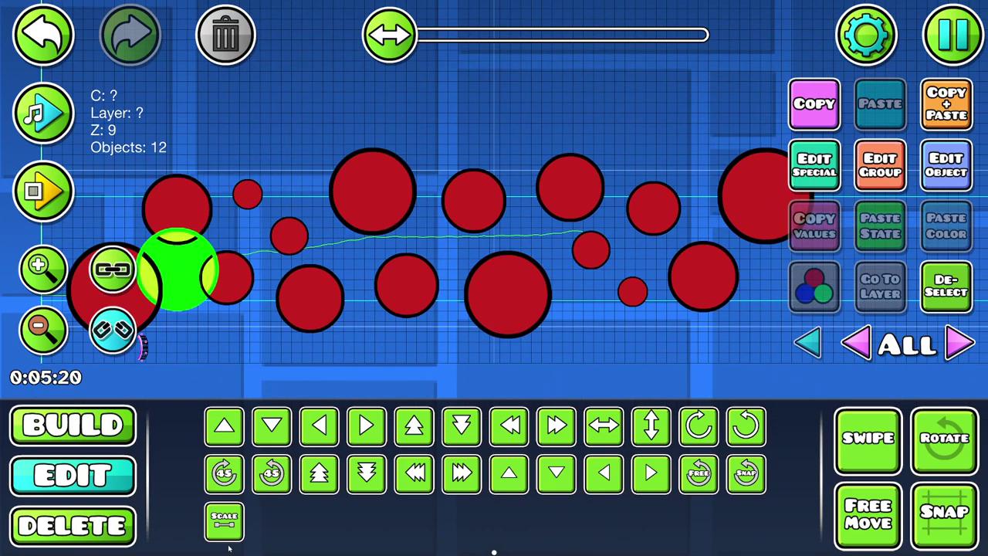
pyautogui.press('w')
# Step: Scale the green circle to 6.22
pyautogui.click(225, 521)
pyautogui.click(50, 332)
pyautogui.moveTo(411, 310); pyautogui.dragTo(668, 309)
pyautogui.click(47, 268)
pyautogui.moveTo(400, 270); pyautogui.dragTo(893, 111)
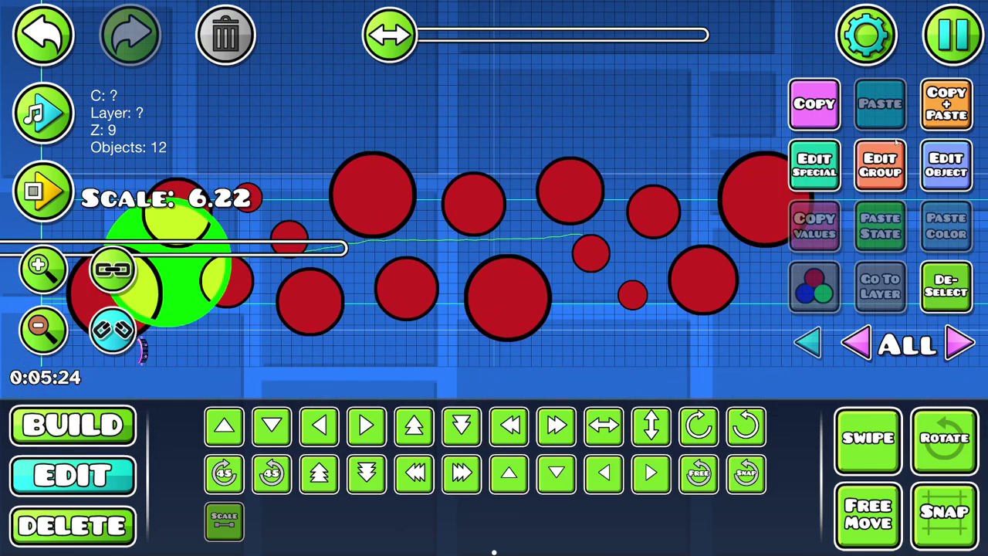
# Step: Add group IDs 3 and 1 to the green circle
pyautogui.click(880, 165)
pyautogui.click(706, 204)
pyautogui.click(409, 204)
pyautogui.click(409, 204)
pyautogui.click(707, 204)
pyautogui.click(494, 507)
# Step: Duplicate the green circle, place the copy over the first small upper red circle at scale 3.81, and check its group IDs
pyautogui.click(950, 108)
pyautogui.press('d')
pyautogui.press('d')
pyautogui.press('d')
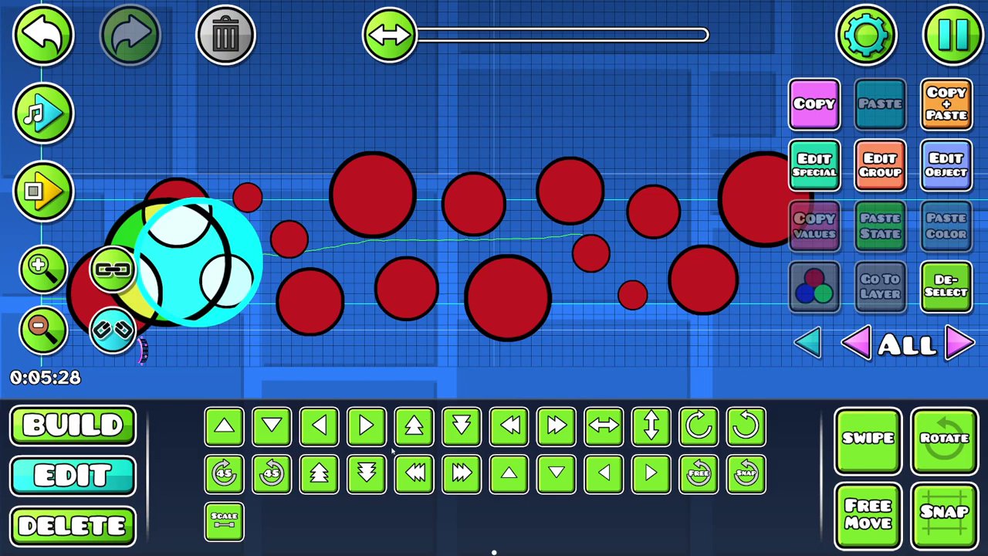
pyautogui.press('d')
pyautogui.press('w')
pyautogui.press('w')
pyautogui.press('d')
pyautogui.press('d')
pyautogui.press('w')
pyautogui.click(224, 521)
pyautogui.press('w')
pyautogui.press('w')
pyautogui.press('d')
pyautogui.press('d')
pyautogui.press('d')
pyautogui.press('w')
pyautogui.press('d')
pyautogui.press('w')
pyautogui.press('d')
pyautogui.click(44, 330)
pyautogui.moveTo(695, 283); pyautogui.dragTo(414, 282)
pyautogui.scroll(4, 622, 177)
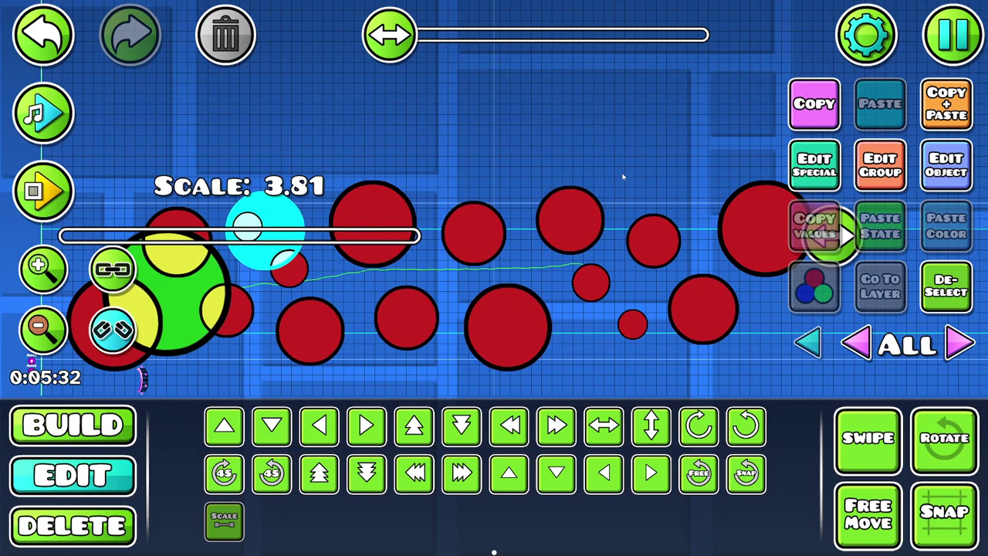
pyautogui.click(880, 165)
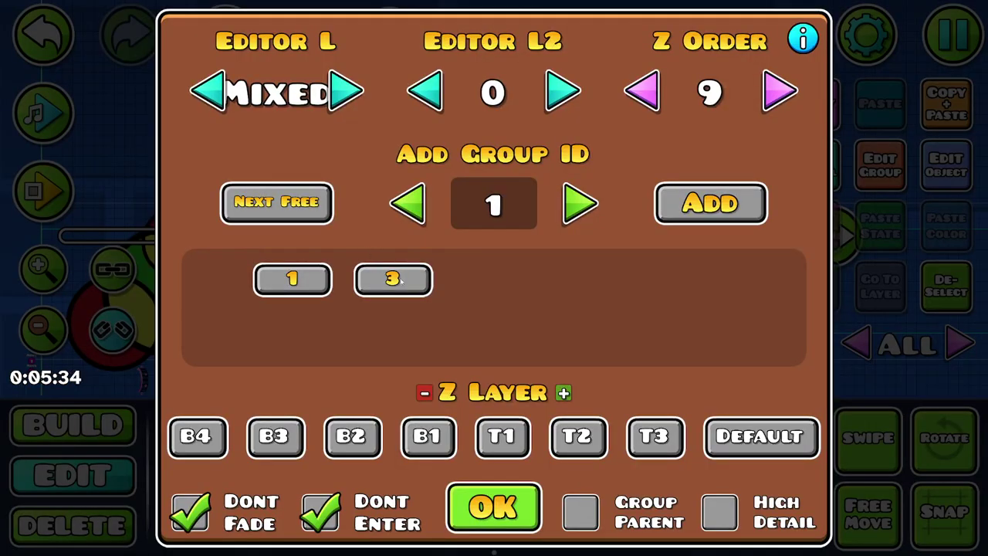
pyautogui.click(495, 507)
# Step: Duplicate the green circle again, move the copy down over the second lower red circle, and shrink it
pyautogui.click(223, 521)
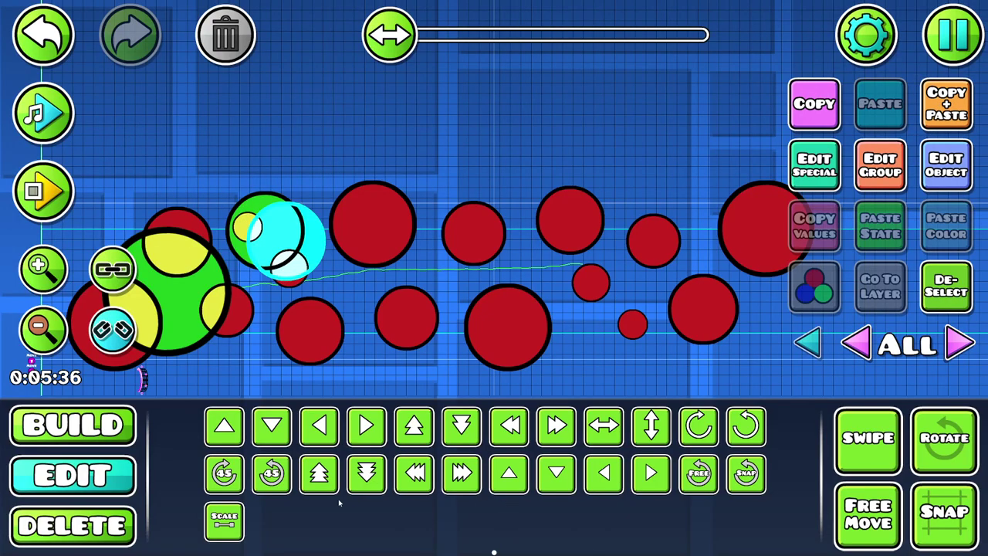
pyautogui.press('s')
pyautogui.press('s')
pyautogui.click(224, 531)
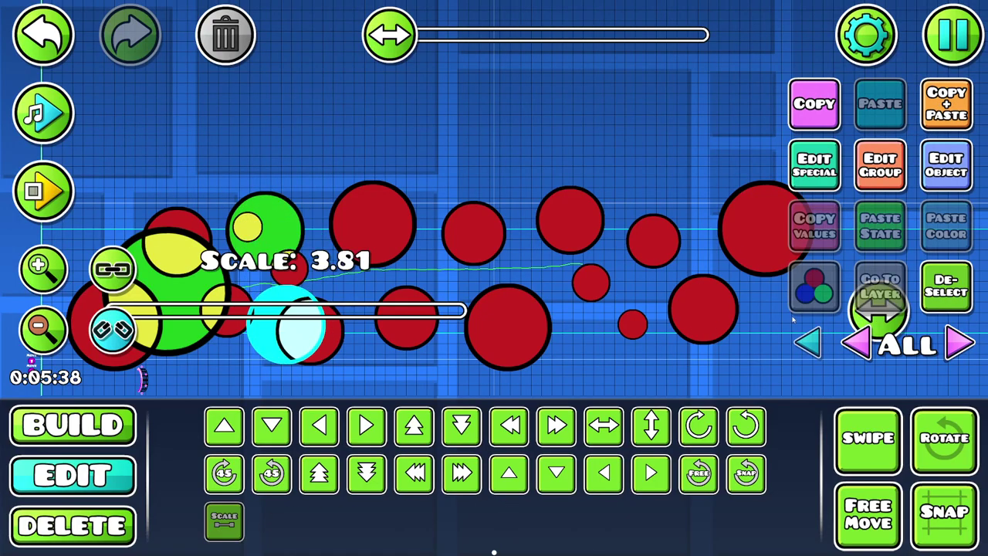
pyautogui.moveTo(792, 320); pyautogui.dragTo(620, 305)
pyautogui.moveTo(705, 296); pyautogui.dragTo(479, 296)
pyautogui.moveTo(368, 337); pyautogui.dragTo(517, 328)
pyautogui.click(224, 521)
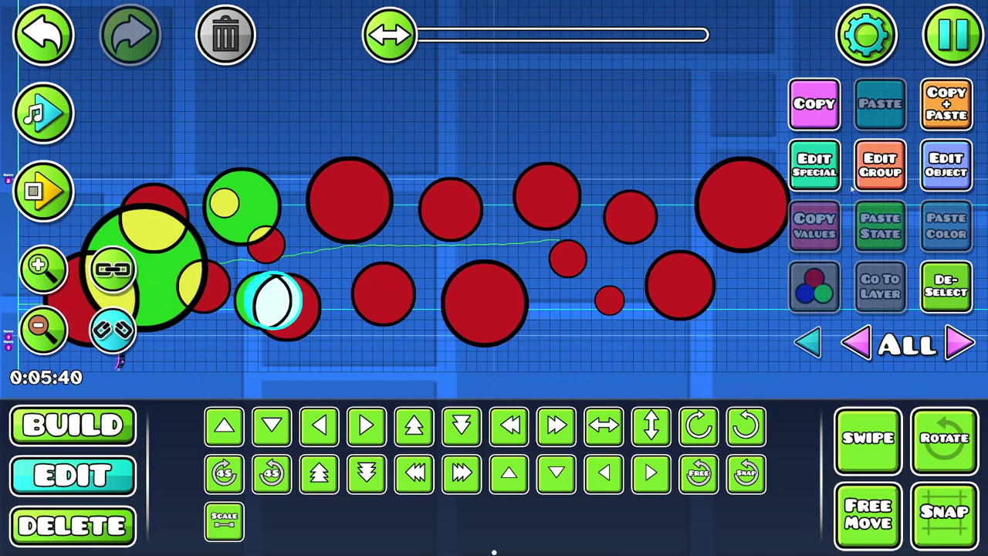
# Step: Duplicate the lower green circle, move the copy up and to the right between the two red rows, and scale it to 1.88
pyautogui.press('w')
pyautogui.press('w')
pyautogui.press('d')
pyautogui.press('w')
pyautogui.press('w')
pyautogui.press('d')
pyautogui.press('d')
pyautogui.press('d')
pyautogui.click(224, 522)
pyautogui.moveTo(681, 246); pyautogui.dragTo(461, 245)
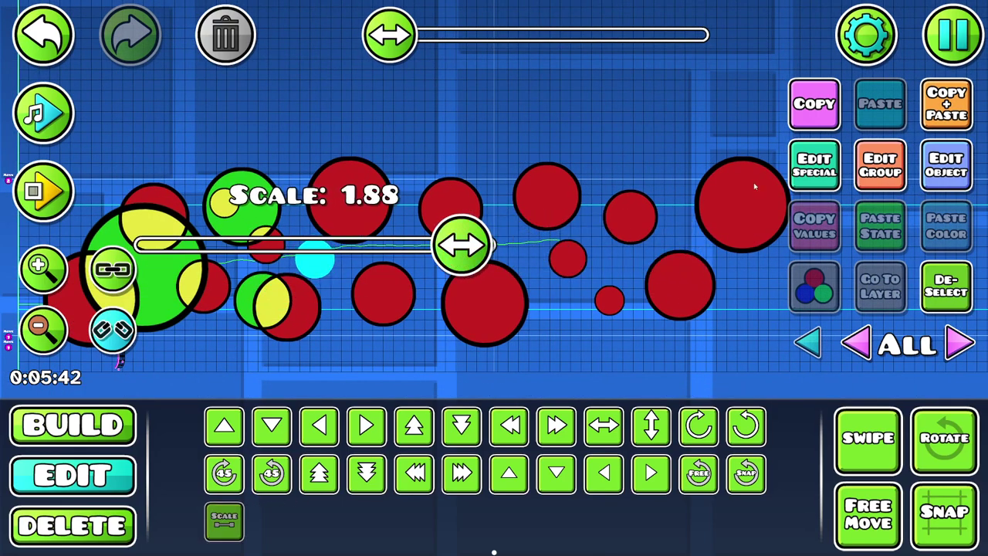
pyautogui.click(224, 521)
# Step: Place one copy of the small green circle inside the large upper red circle and another beside the third lower red circle
pyautogui.moveTo(315, 258); pyautogui.dragTo(346, 205)
pyautogui.hotkey('ctrl', 'd')
pyautogui.press('s')
pyautogui.press('d')
pyautogui.press('d')
pyautogui.press('s')
pyautogui.press('d')
pyautogui.press('s')
pyautogui.moveTo(564, 298); pyautogui.dragTo(562, 290)
pyautogui.press('s')
pyautogui.press('s')
pyautogui.press('a')
pyautogui.press('s')
pyautogui.press('a')
# Step: Browse editor layers 0 to 3 and return to showing all layers
pyautogui.press('Right')
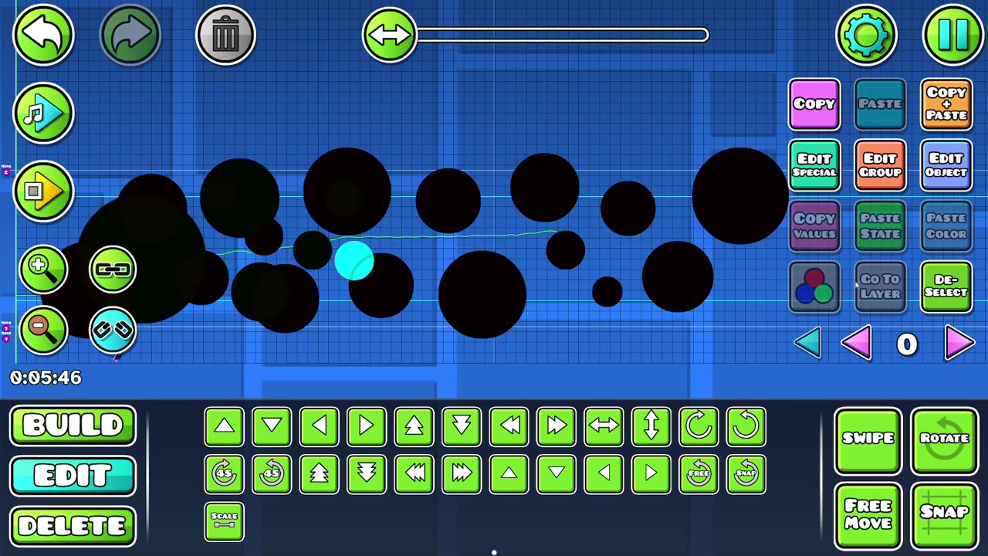
pyautogui.click(953, 342)
pyautogui.click(953, 342)
pyautogui.click(953, 342)
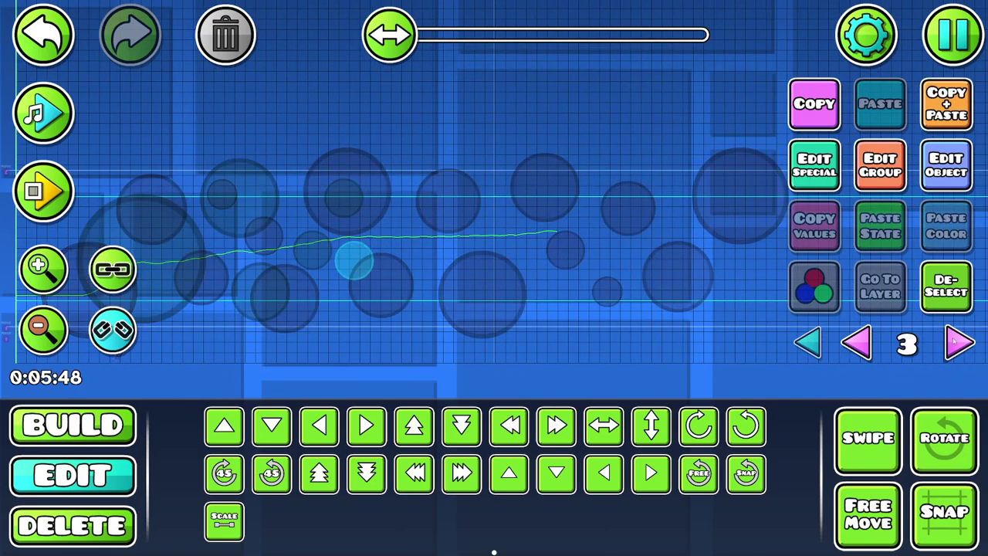
pyautogui.click(857, 344)
pyautogui.click(857, 344)
pyautogui.click(811, 344)
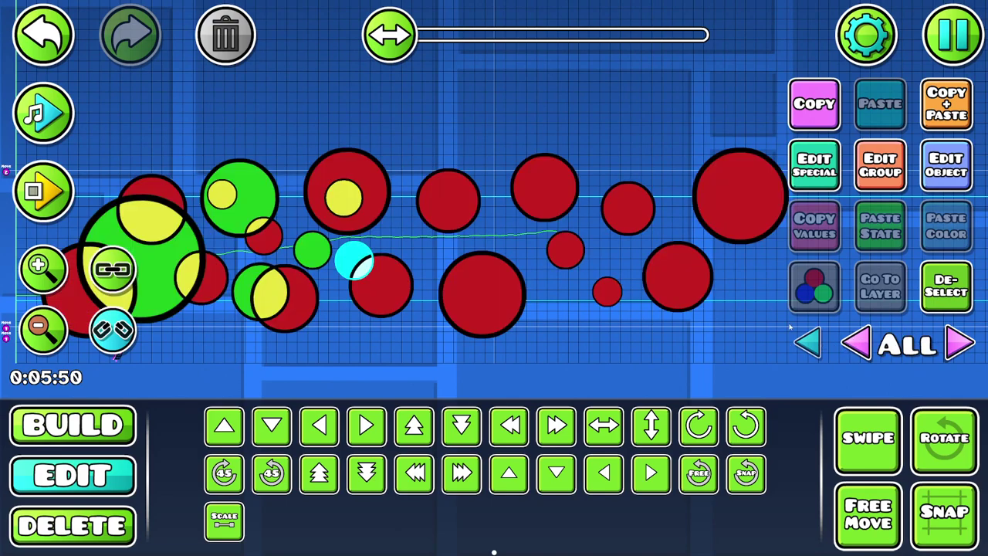
# Step: Enlarge the small green circle beside the third lower red circle and shift it down
pyautogui.click(224, 521)
pyautogui.moveTo(333, 268); pyautogui.dragTo(883, 268)
pyautogui.press('s')
# Step: Duplicate the enlarged green circle, move the copy up and to the right between the red rows, and shrink it
pyautogui.click(946, 105)
pyautogui.press('w')
pyautogui.press('w')
pyautogui.press('w')
pyautogui.press('w')
pyautogui.press('w')
pyautogui.press('w')
pyautogui.press('d')
pyautogui.press('d')
pyautogui.press('d')
pyautogui.press('d')
pyautogui.press('w')
pyautogui.click(224, 521)
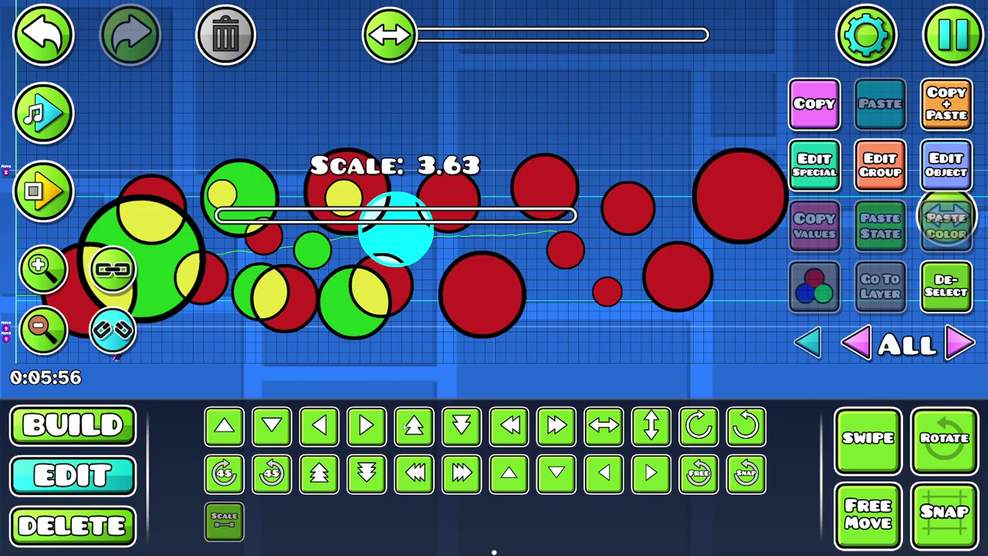
pyautogui.moveTo(856, 239); pyautogui.dragTo(679, 244)
pyautogui.moveTo(768, 221); pyautogui.dragTo(557, 222)
pyautogui.moveTo(445, 276); pyautogui.dragTo(635, 269)
# Step: Place a green copy over the next upper red circle and an enlarged copy over the large lower red circle
pyautogui.moveTo(409, 232); pyautogui.dragTo(471, 189)
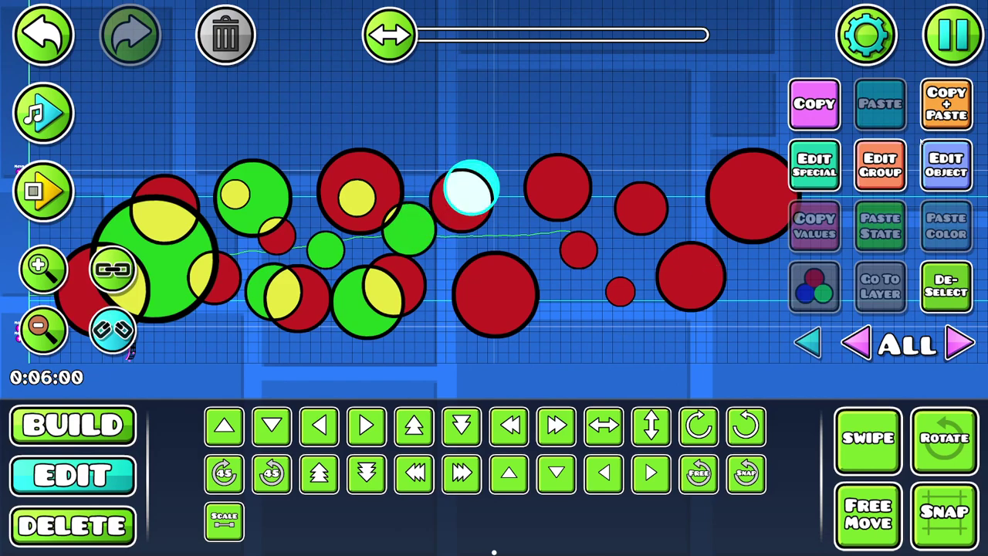
pyautogui.press('d')
pyautogui.press('s')
pyautogui.press('s')
pyautogui.press('s')
pyautogui.press('s')
pyautogui.press('s')
pyautogui.press('s')
pyautogui.press('s')
pyautogui.click(223, 521)
pyautogui.moveTo(764, 266); pyautogui.dragTo(580, 269)
pyautogui.press('s')
pyautogui.press('s')
pyautogui.press('s')
pyautogui.moveTo(636, 241); pyautogui.dragTo(986, 272)
# Step: Duplicate the enlarged green circle on the large lower red circle and move the copy up and right onto the next upper red circle
pyautogui.click(951, 123)
pyautogui.press('d')
pyautogui.press('d')
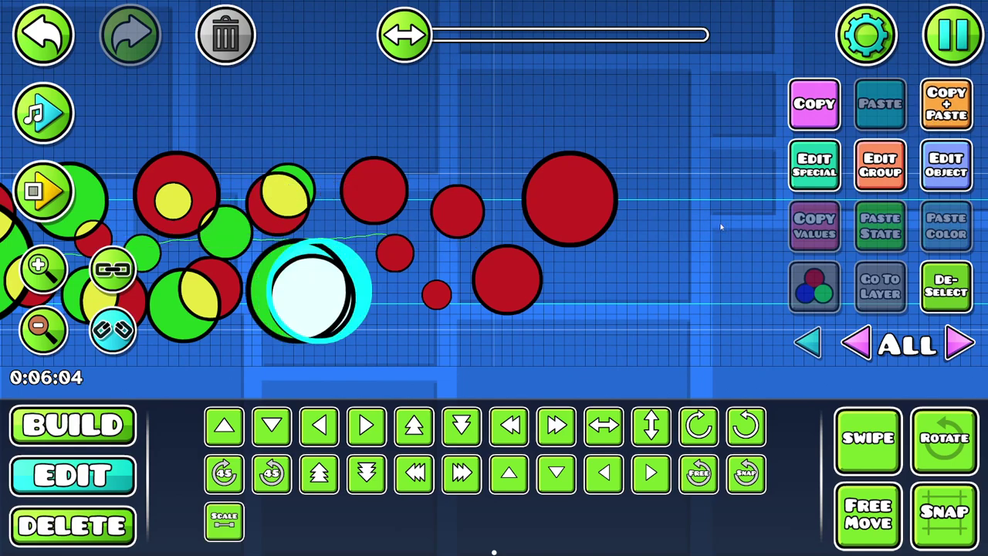
pyautogui.press('w')
pyautogui.press('w')
pyautogui.press('w')
pyautogui.press('d')
pyautogui.press('d')
pyautogui.press('d')
pyautogui.press('d')
pyautogui.press('d')
pyautogui.press('w')
pyautogui.press('w')
pyautogui.press('w')
pyautogui.press('w')
pyautogui.press('w')
# Step: Shrink the copied green circle to roughly the size of the upper red circle it overlaps
pyautogui.click(236, 536)
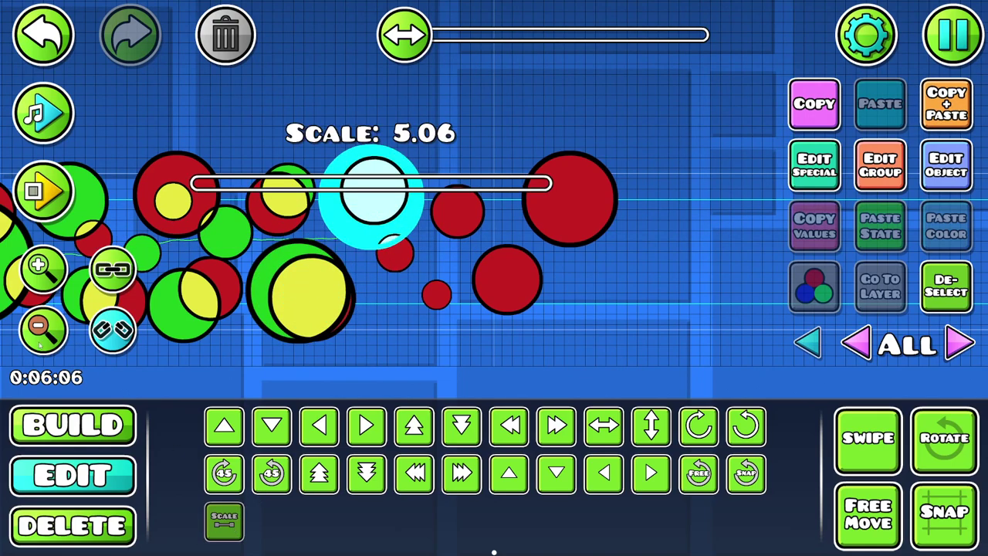
pyautogui.click(42, 328)
pyautogui.moveTo(723, 271); pyautogui.dragTo(527, 271)
pyautogui.click(223, 521)
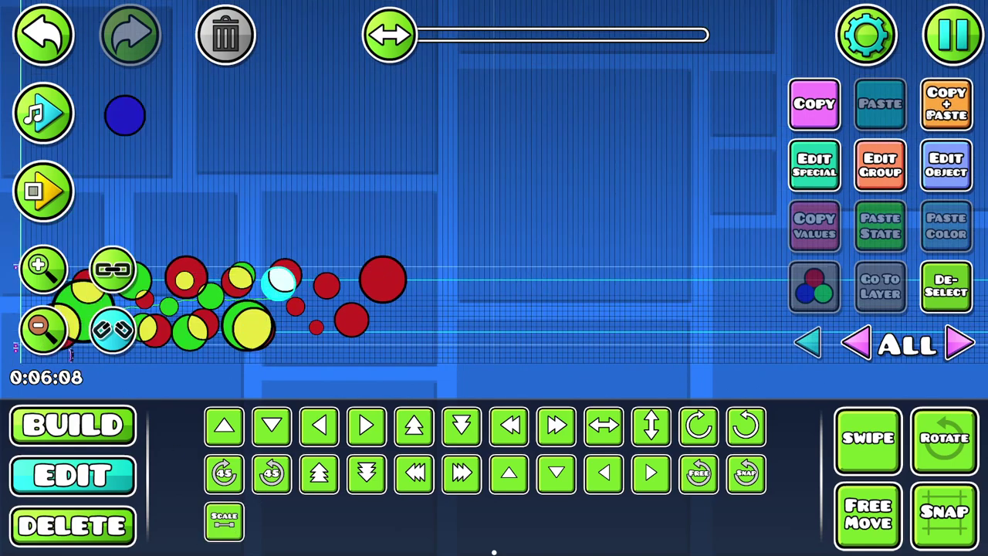